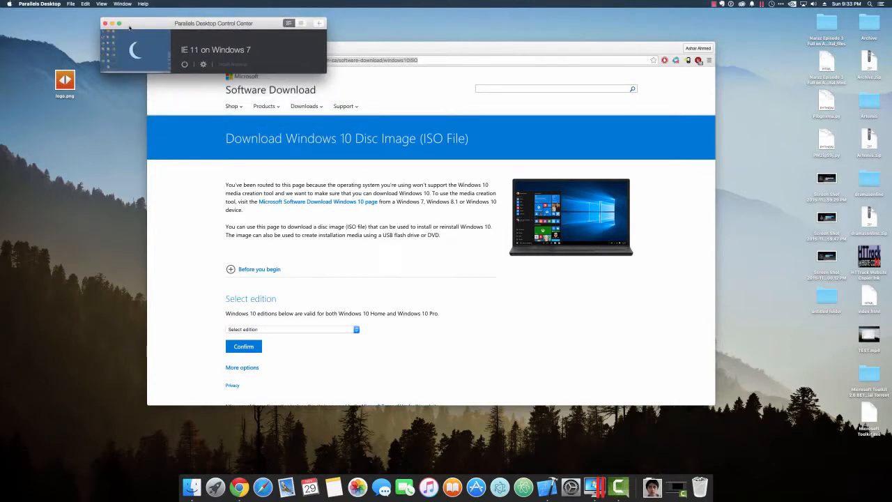
- Minimize the browser window showing the Windows 10 download page and quit Xcode
drag(130, 27, 83, 73)
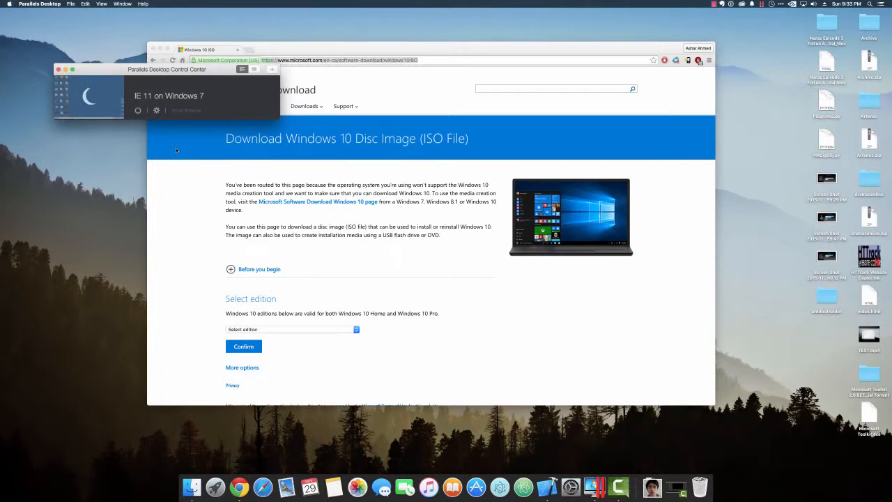
click(161, 48)
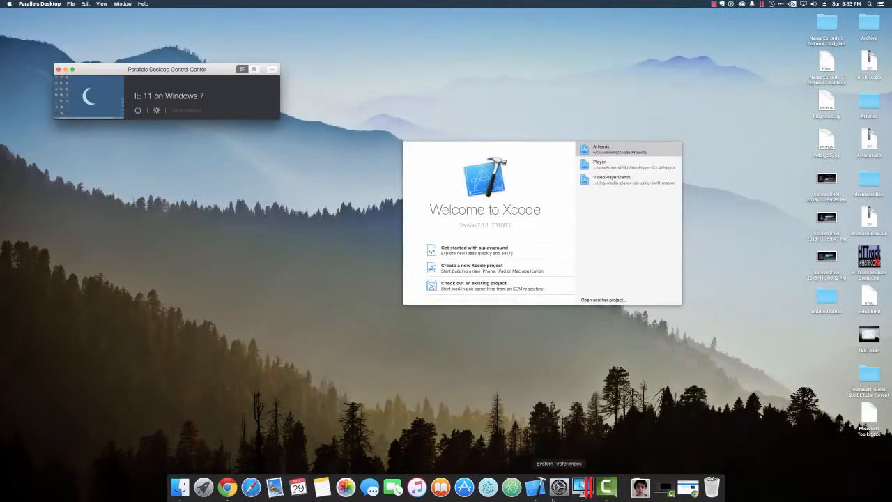
right_click(537, 487)
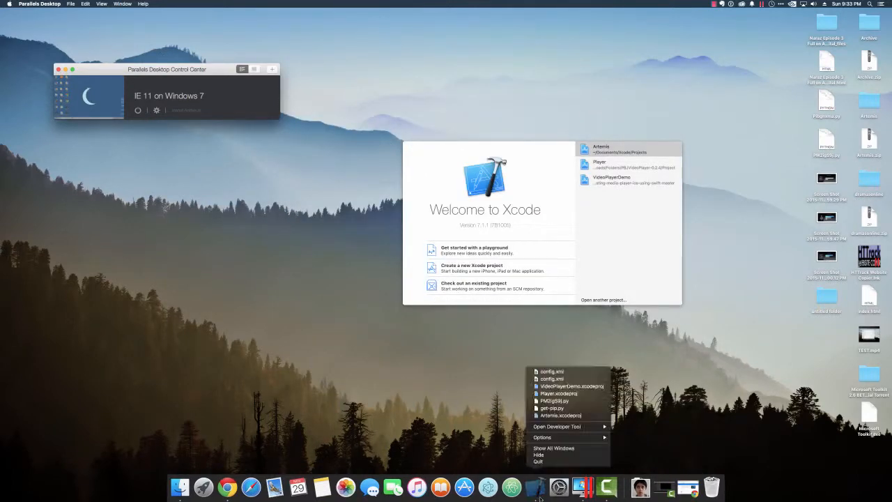
click(539, 462)
- Uncover the logo.png icon on the desktop and move it close to the other desktop files
drag(154, 69, 265, 177)
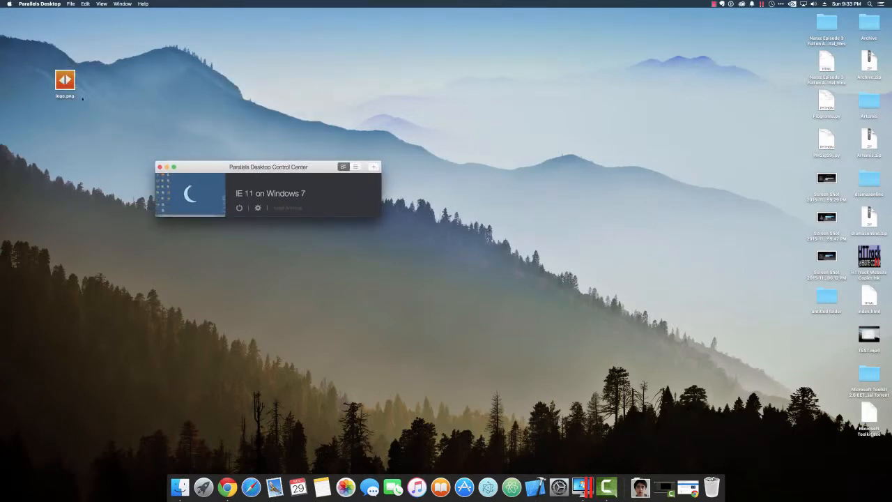
drag(93, 114, 718, 279)
click(708, 277)
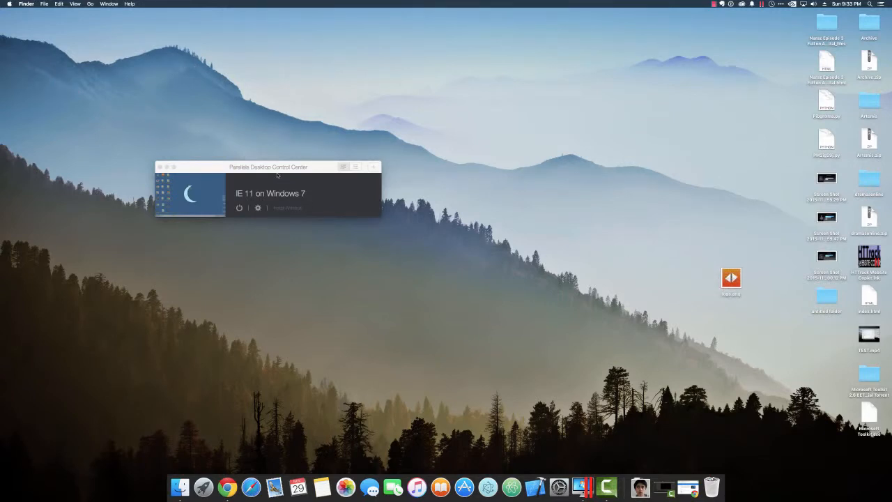
click(268, 170)
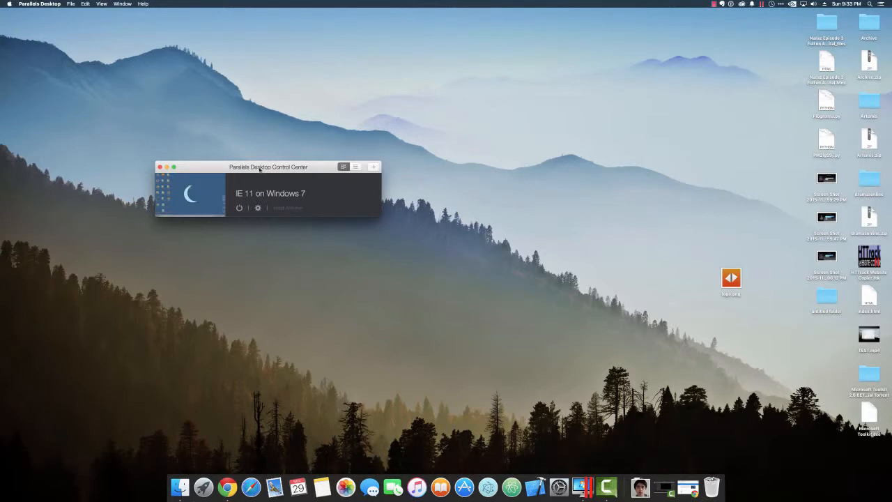
drag(251, 168, 292, 108)
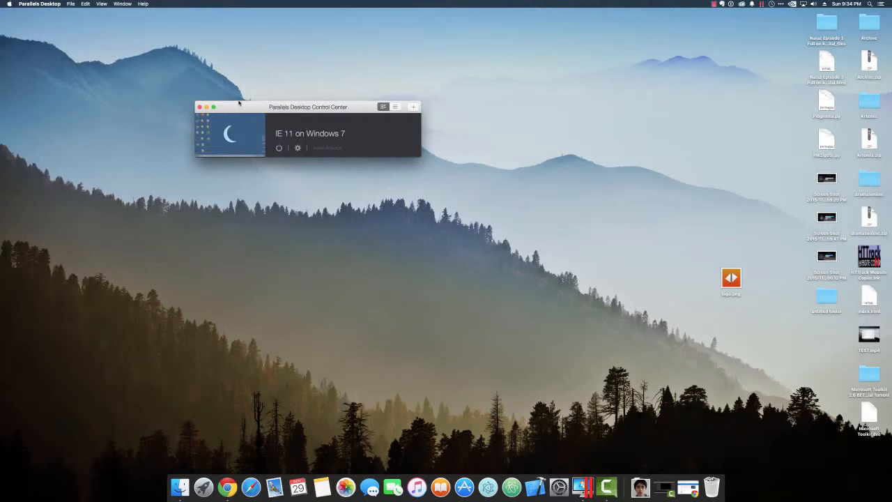
drag(238, 104, 254, 124)
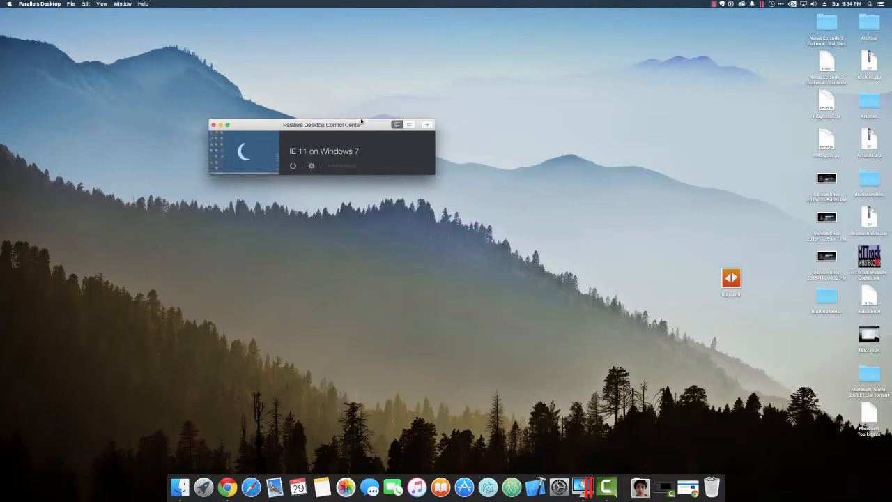
drag(361, 121, 315, 67)
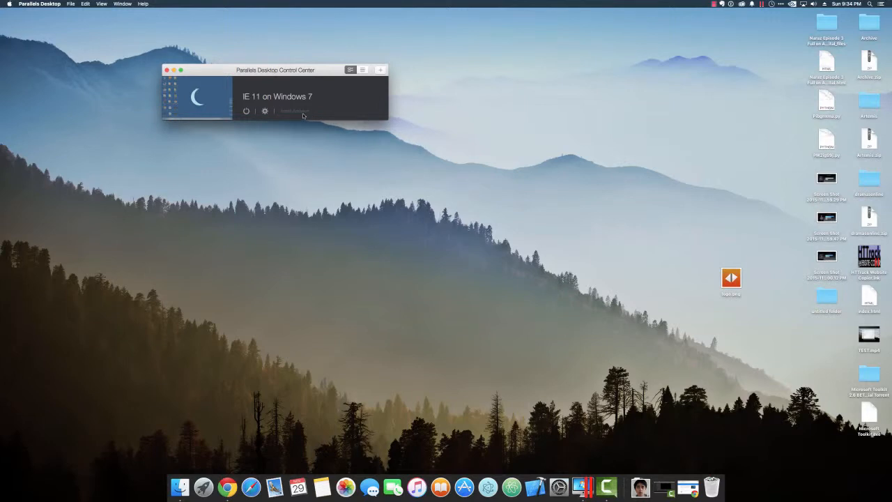
drag(238, 70, 271, 139)
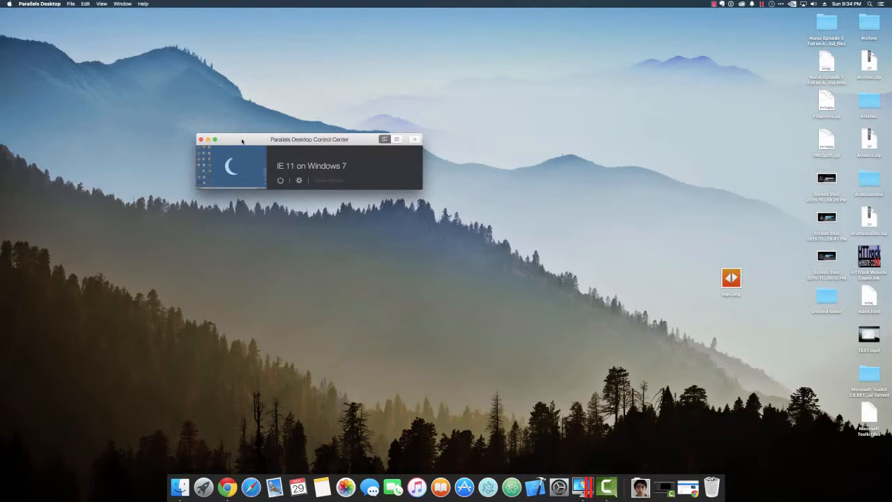
drag(242, 141, 216, 142)
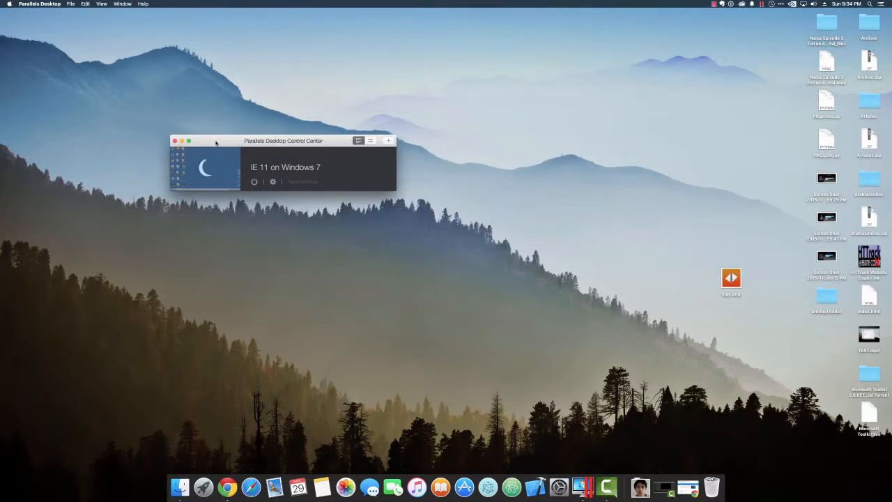
drag(216, 142, 215, 142)
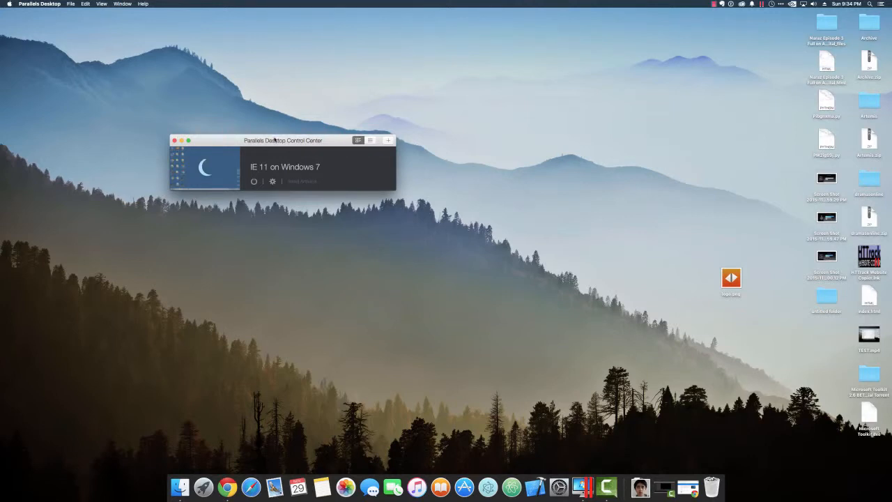
drag(276, 139, 296, 170)
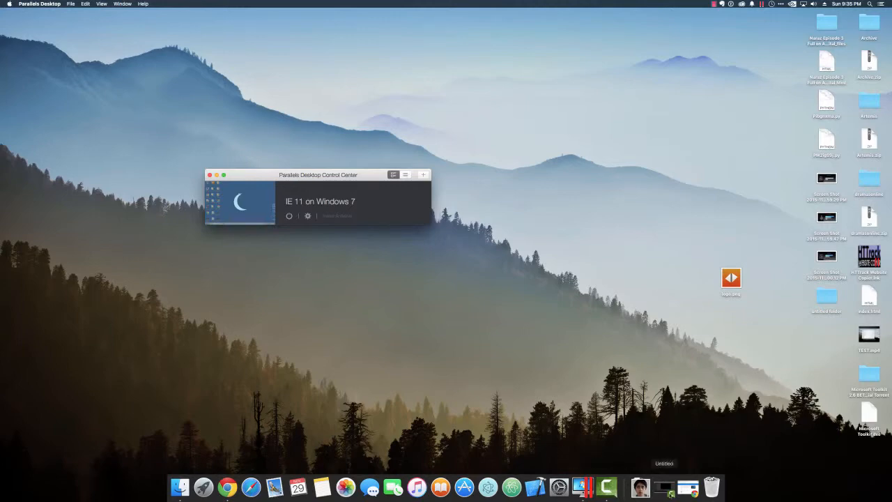
- Switch to the minimized Chrome window and look through Microsoft's Windows 10 disc image download page
click(687, 488)
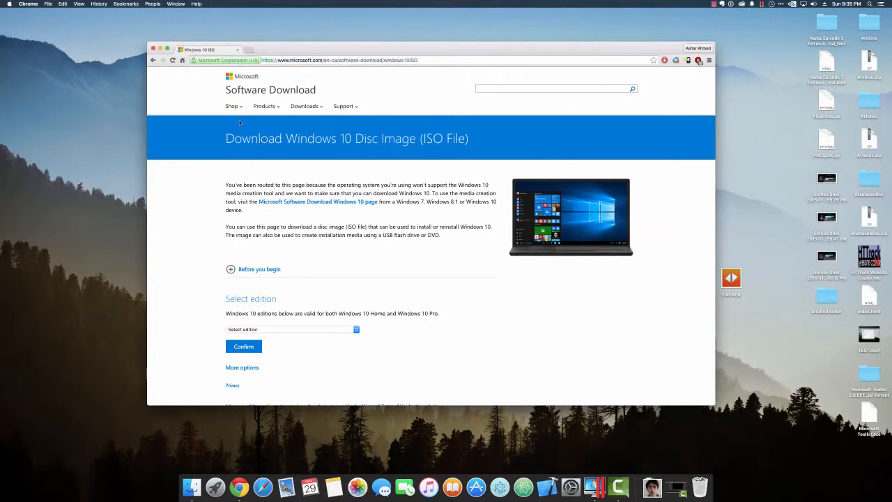
drag(239, 123, 544, 126)
click(543, 125)
scroll(365, 257, down, 5)
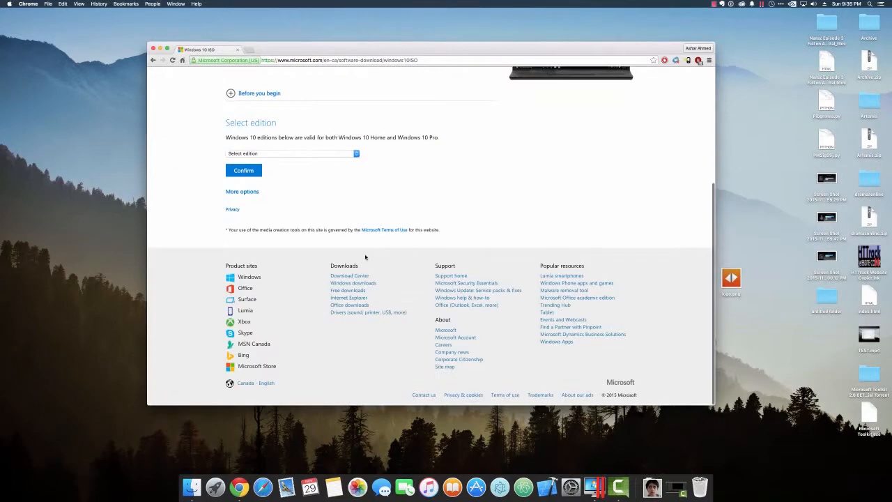
scroll(335, 198, up, 5)
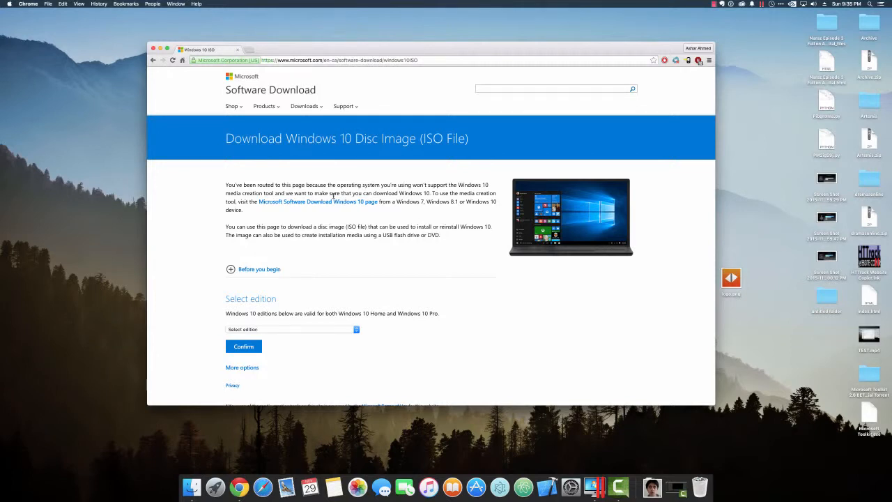
scroll(272, 395, down, 1)
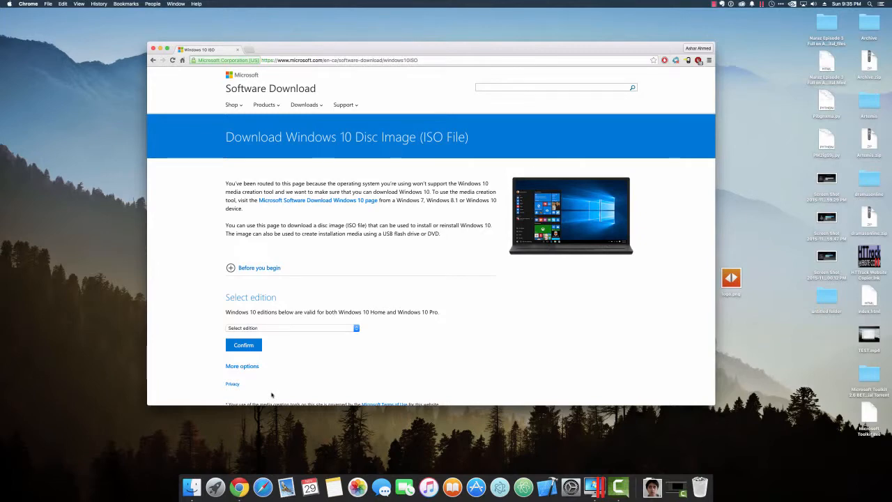
scroll(272, 395, down, 5)
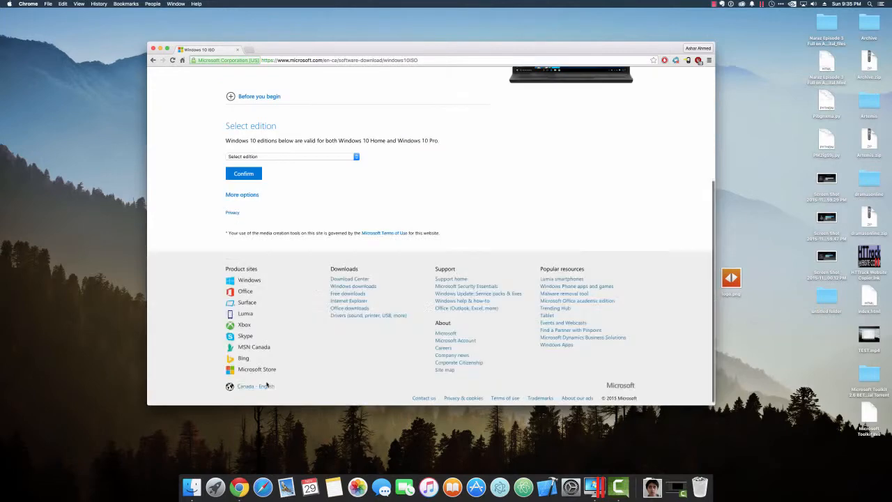
scroll(267, 386, up, 2)
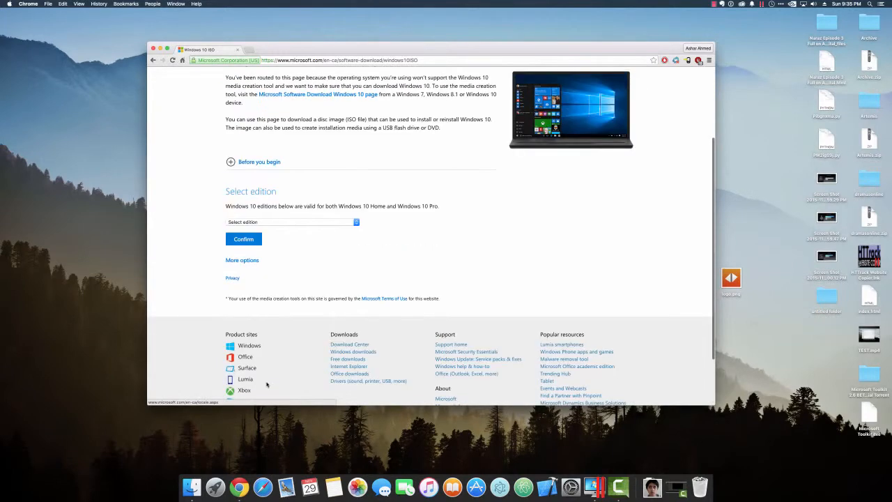
- Choose Windows 10 as the edition to download and confirm the choice
click(264, 221)
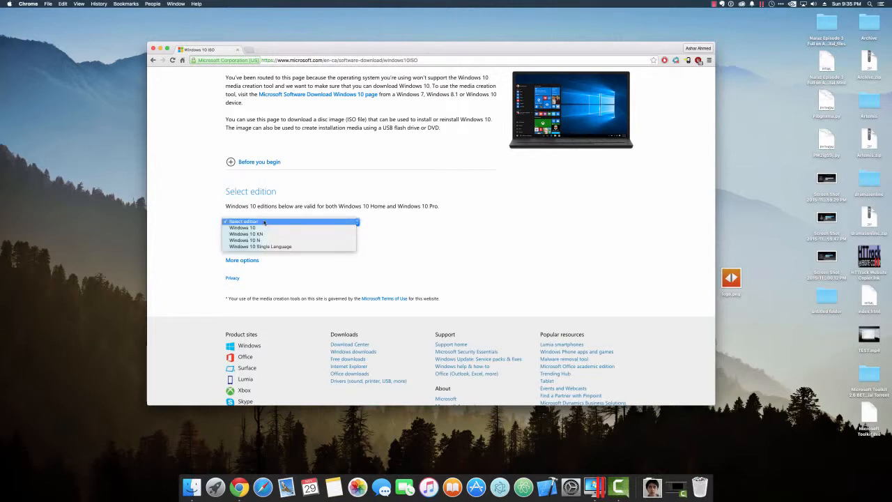
click(264, 228)
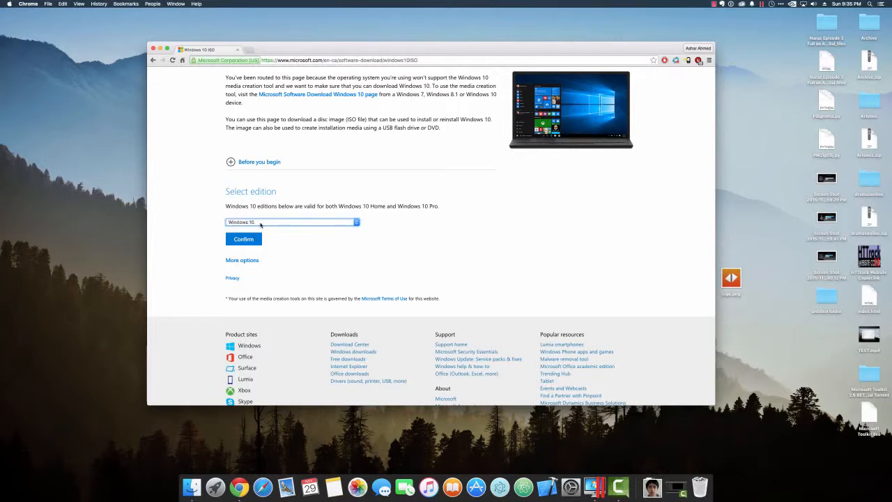
click(264, 223)
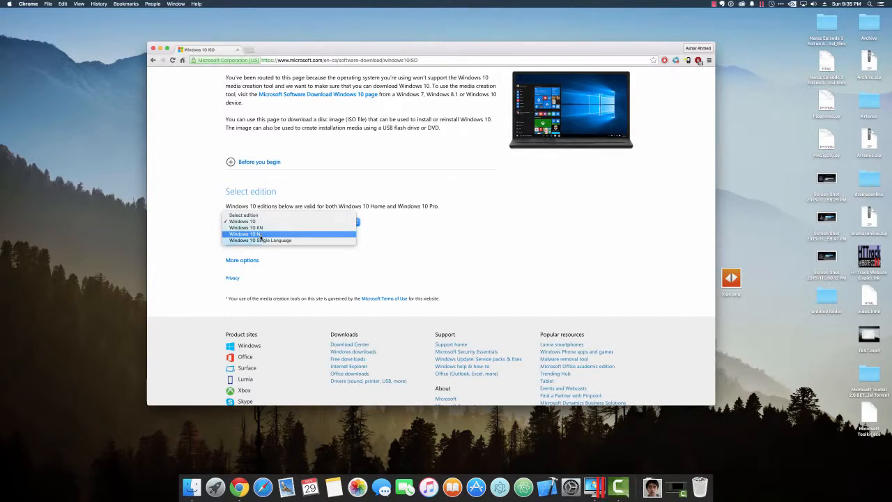
click(420, 194)
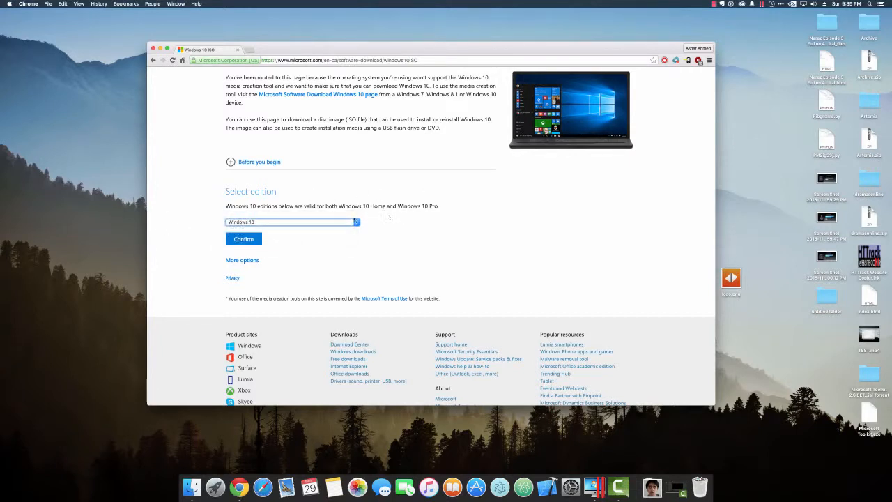
click(244, 239)
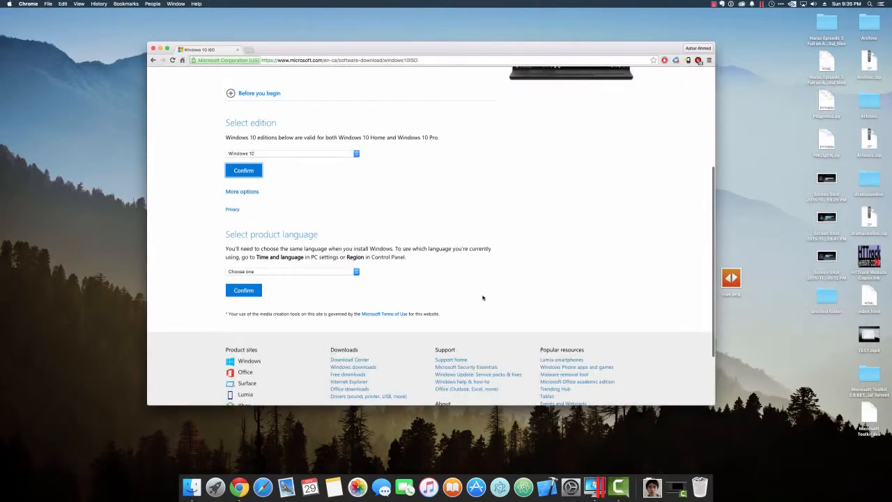
- Expand the additional download options, then choose English as the product language and confirm it
click(253, 193)
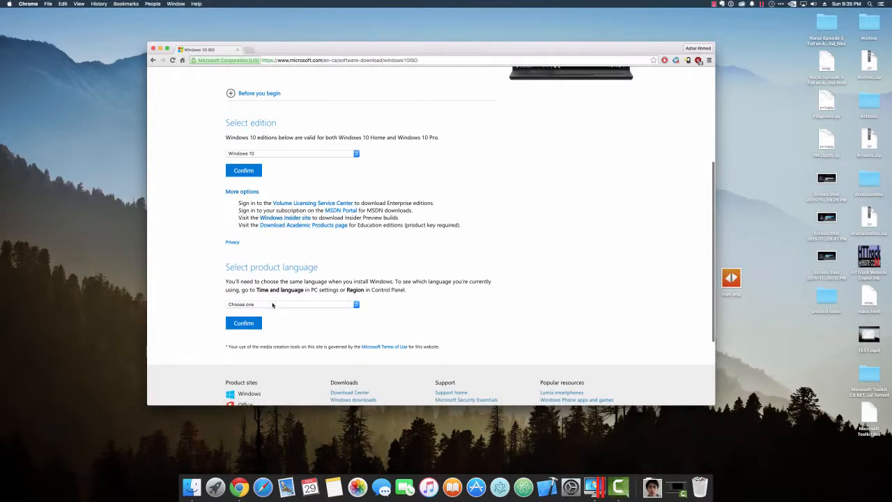
click(273, 304)
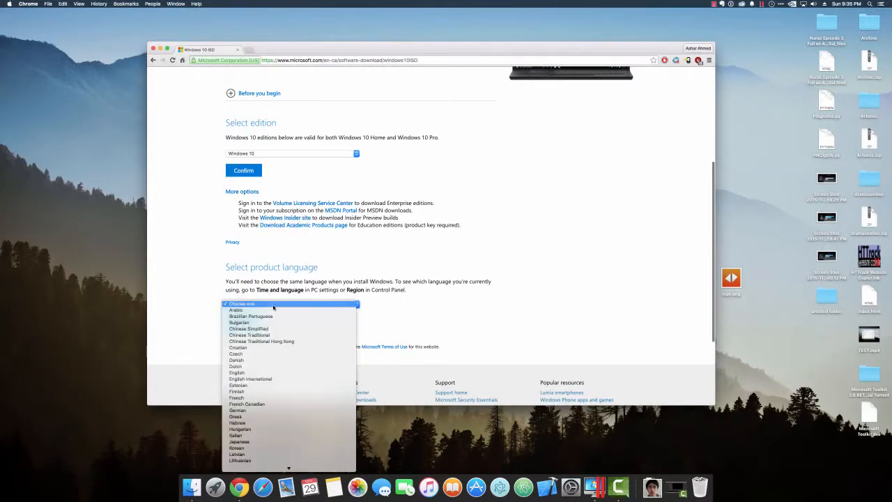
click(250, 372)
click(243, 324)
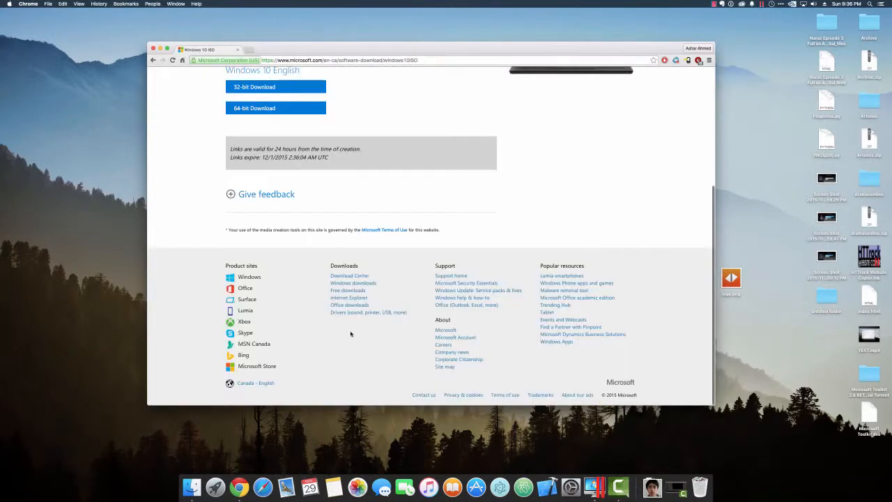
- Close the browser window with the Windows 10 English download links and switch to the Parallels Desktop Control Center
scroll(334, 271, up, 2)
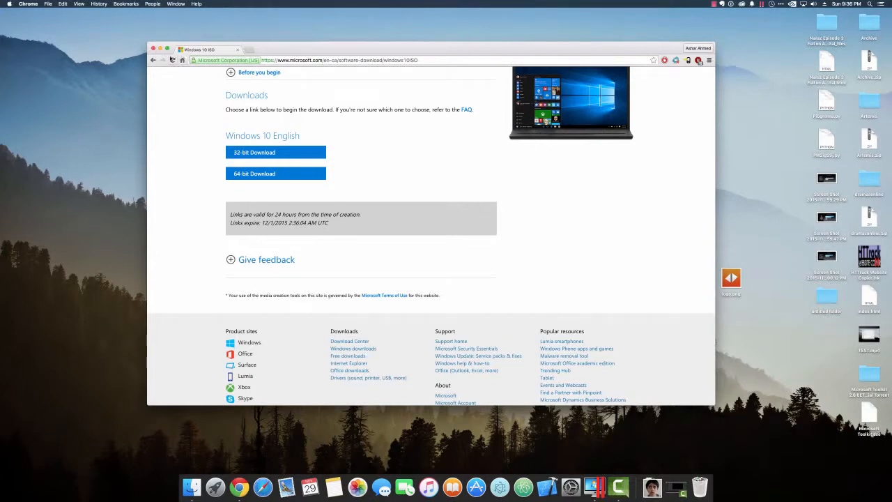
click(154, 50)
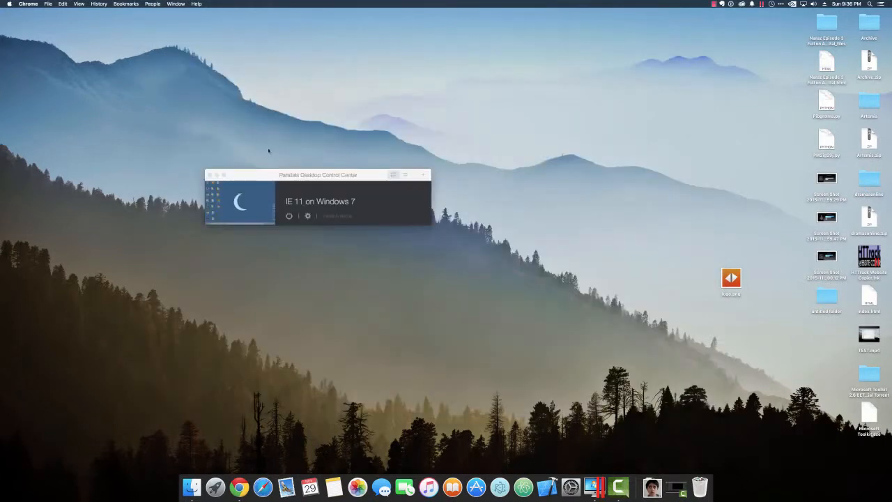
drag(304, 175, 251, 120)
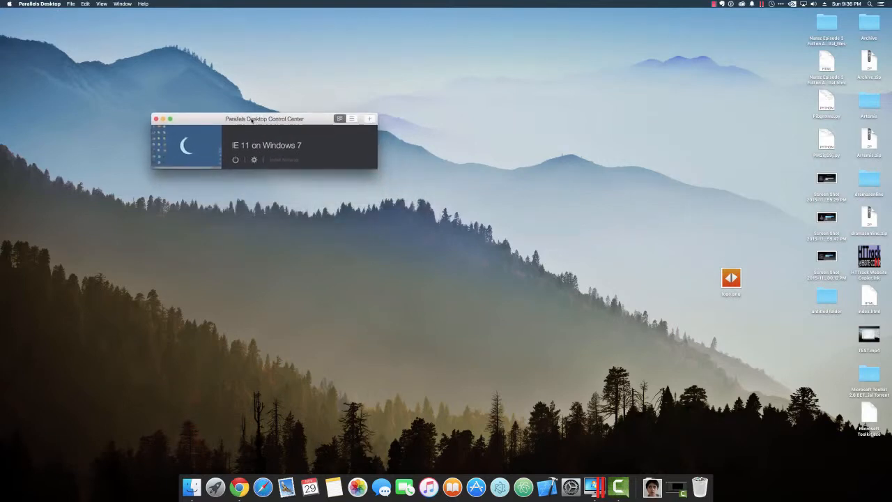
drag(252, 120, 261, 131)
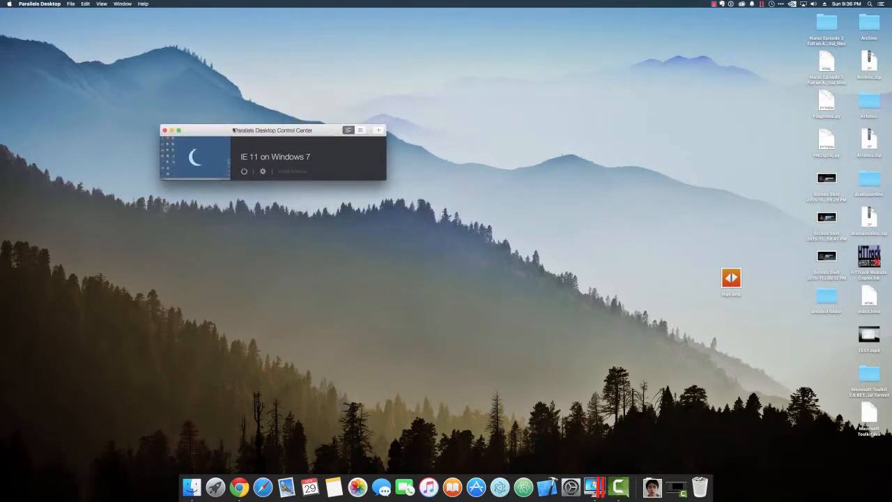
drag(224, 131, 241, 146)
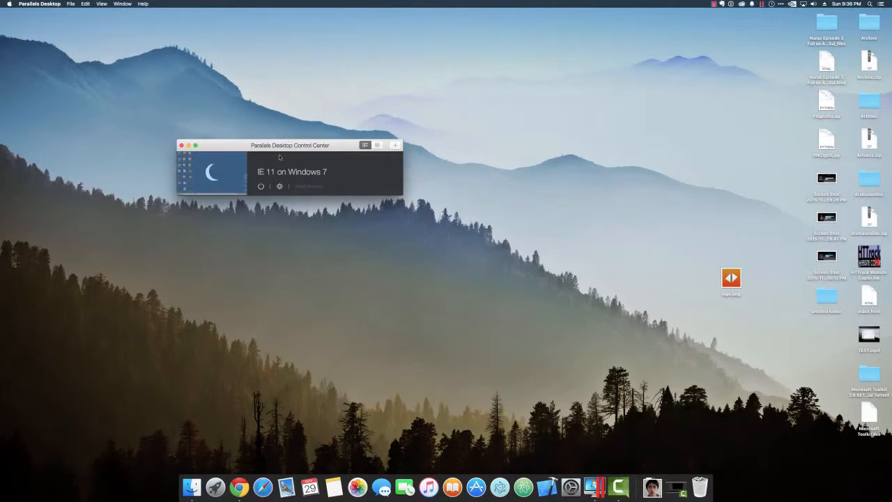
drag(278, 147, 289, 172)
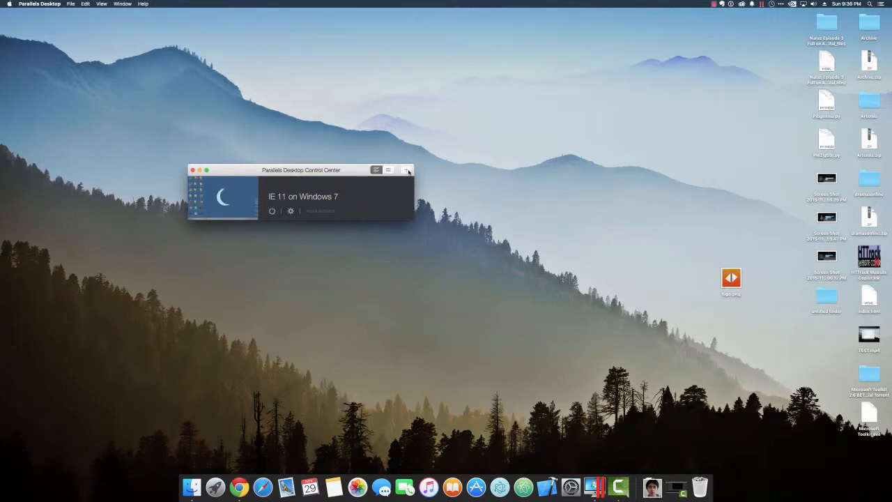
- Start a new virtual machine using the option to install Windows or another OS from a DVD or image file
click(409, 171)
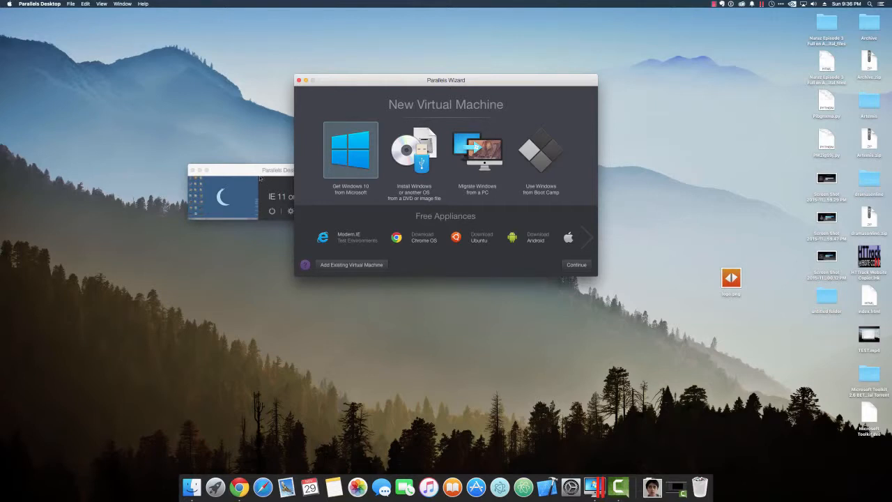
mouse_move(257, 179)
click(394, 154)
double_click(409, 159)
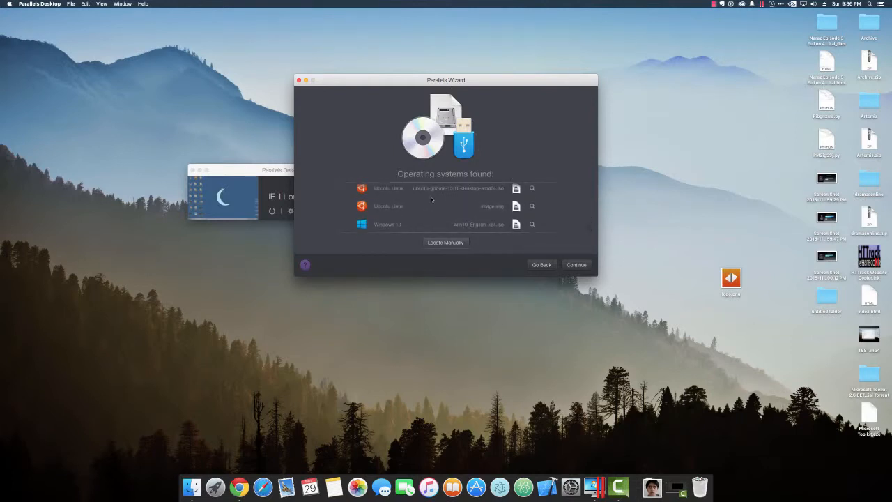
- Continue the virtual machine setup with the Windows 10 disc image found by the wizard
click(577, 265)
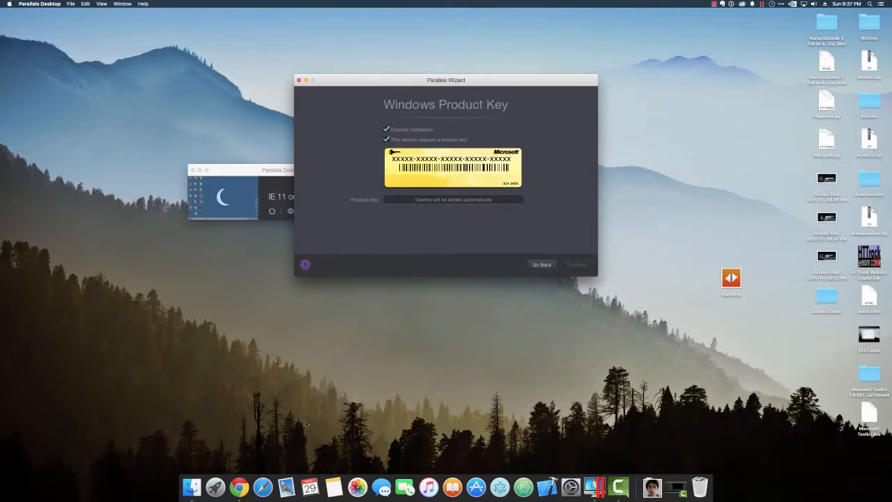
- Search the web for "windows 10 product key" in Chrome, skim the Windows Central article on activating Windows 10, and close the browser
click(239, 487)
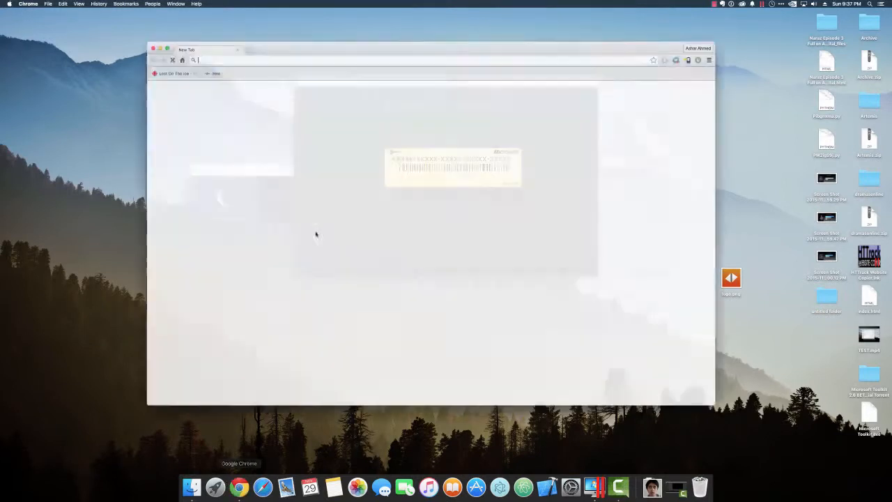
text(windows 10 pro)
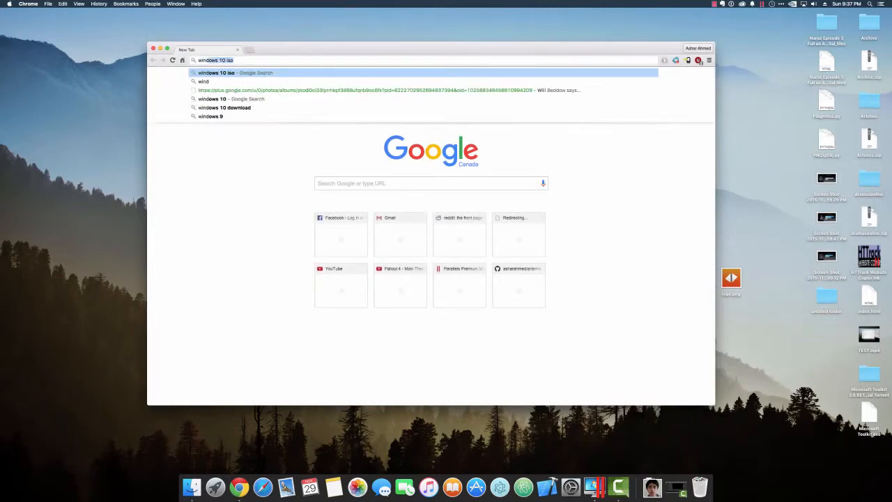
text(duct key)
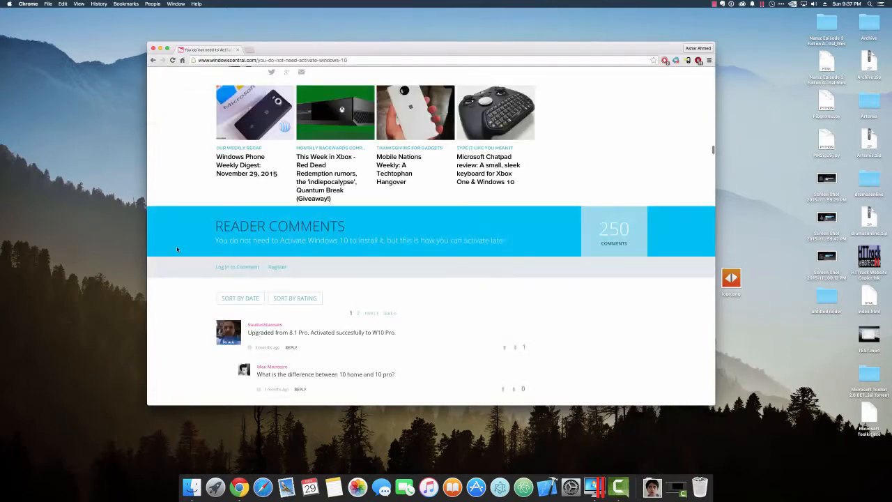
scroll(169, 221, down, 5)
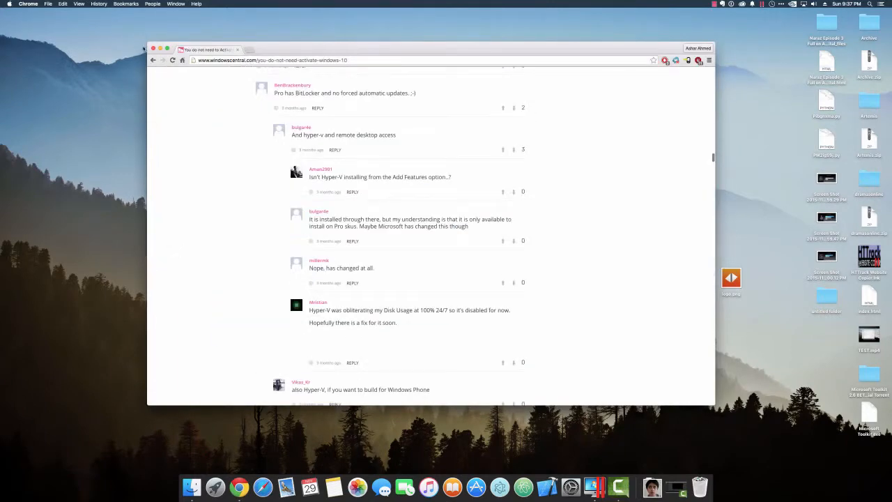
click(154, 48)
- Specify that this Windows version does not require a product key and continue the setup
click(330, 85)
drag(331, 85, 166, 58)
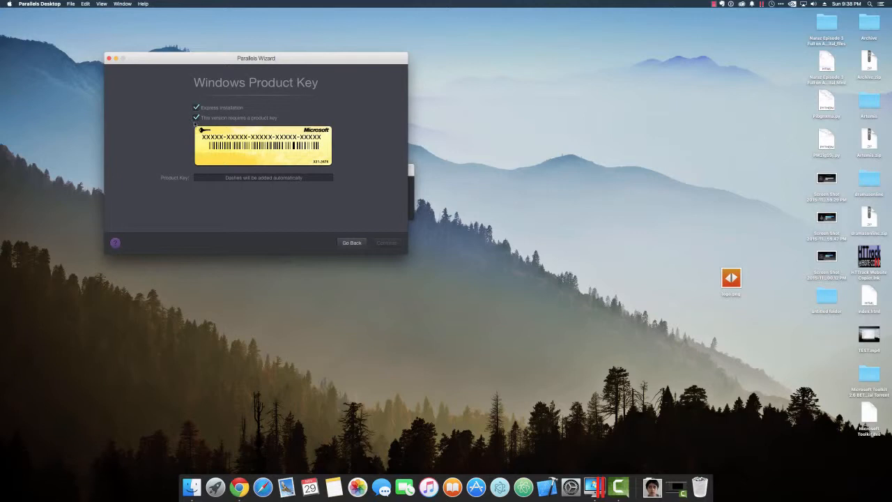
click(195, 119)
click(388, 244)
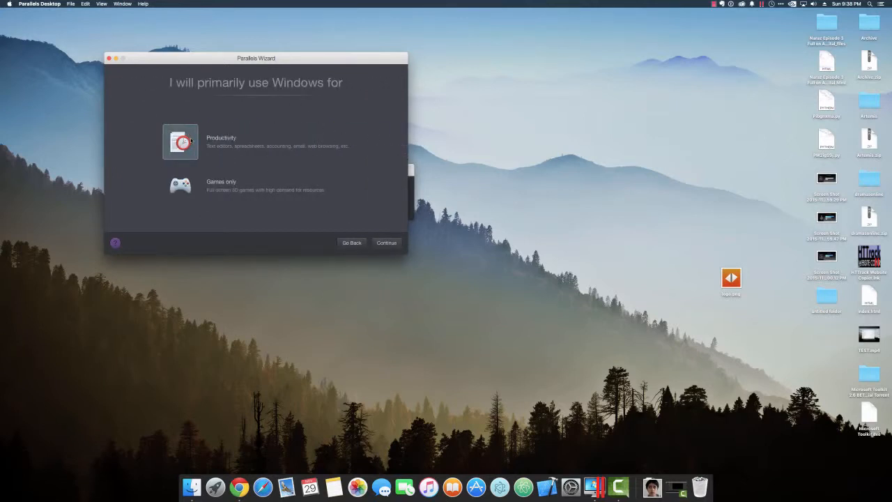
- Choose Productivity as the primary use of Windows and continue
key(Down)
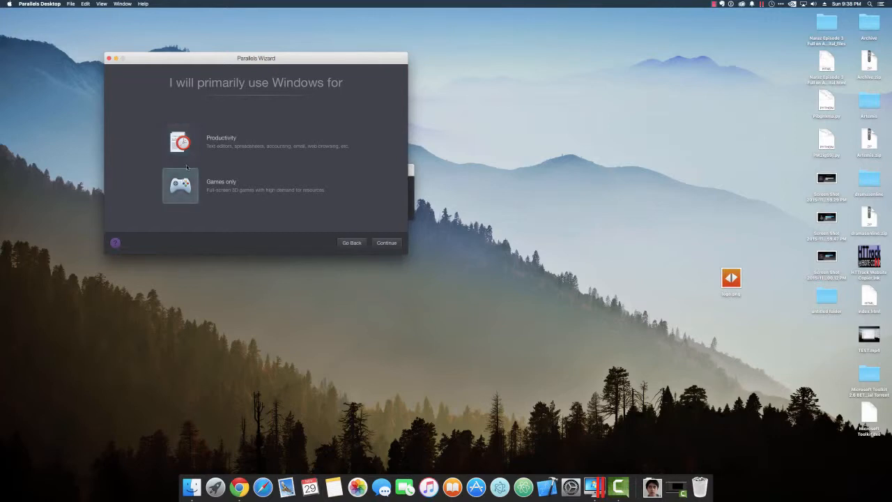
click(193, 140)
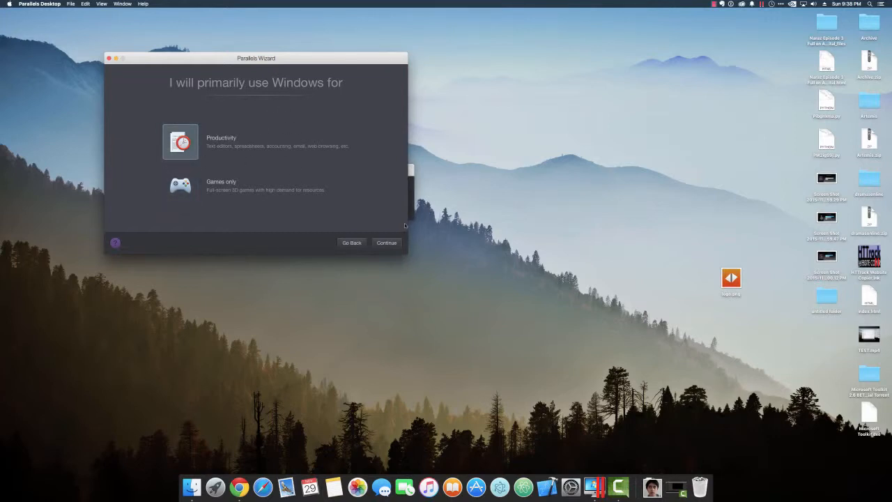
click(395, 243)
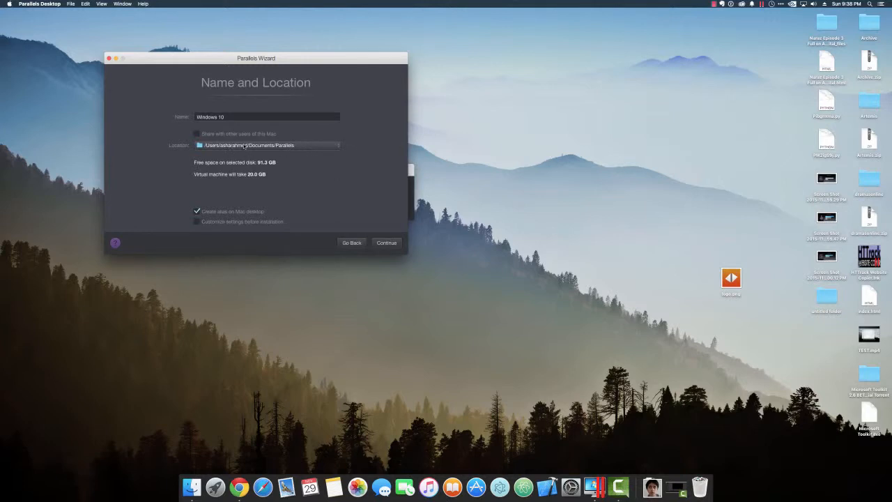
- Set the virtual machine's location to the VMs folder inside Mac Stuff on the Secondary drive
click(244, 145)
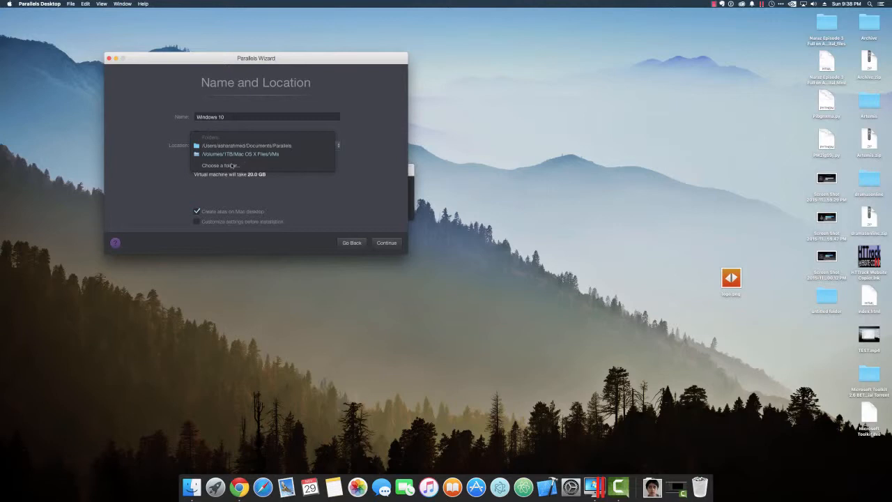
click(234, 165)
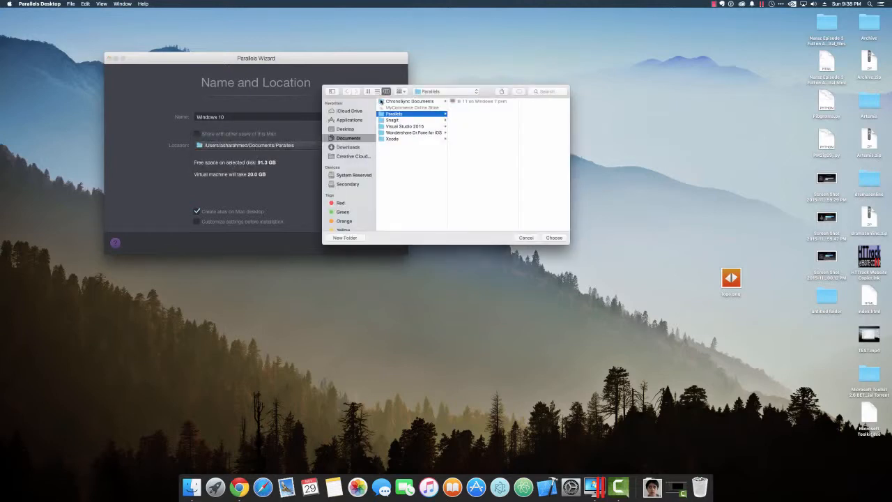
drag(385, 89, 207, 101)
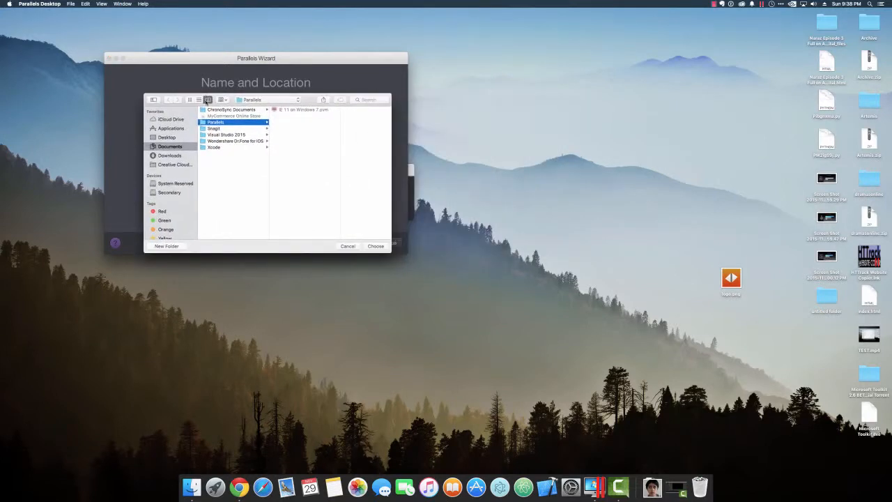
click(173, 192)
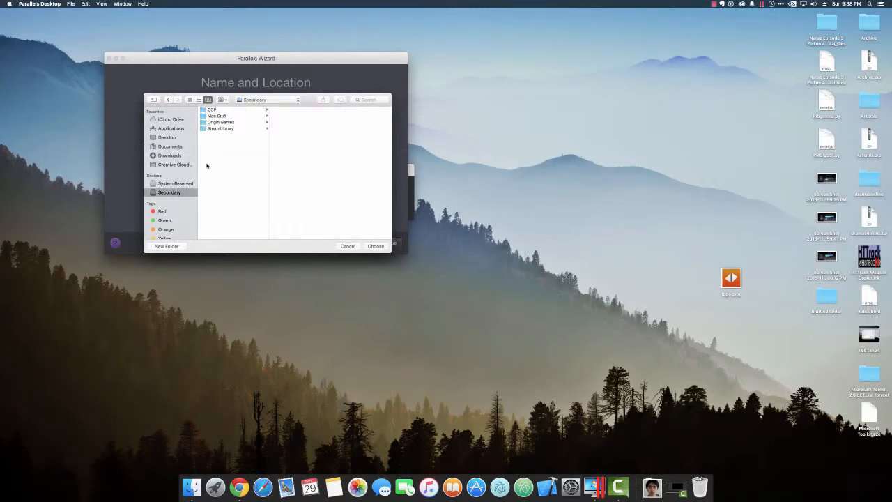
click(219, 116)
click(306, 110)
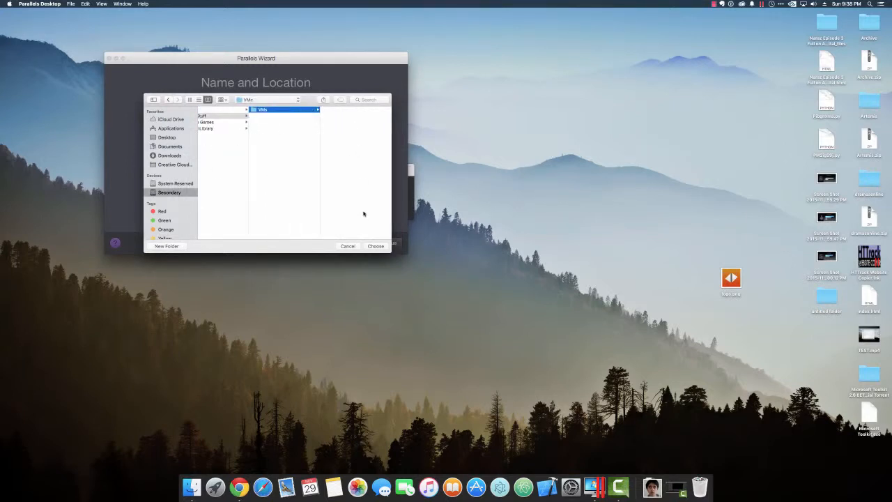
click(376, 246)
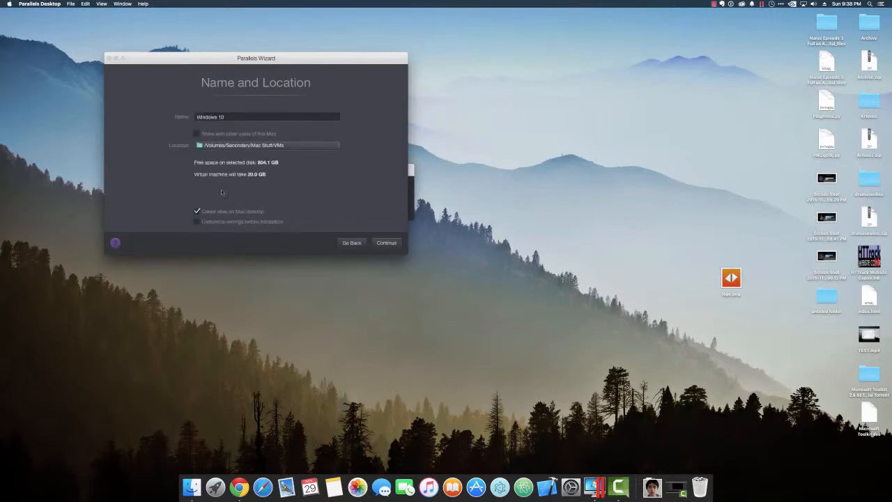
- Enable customizing the settings before installation and continue to the virtual machine configuration
click(198, 221)
click(387, 243)
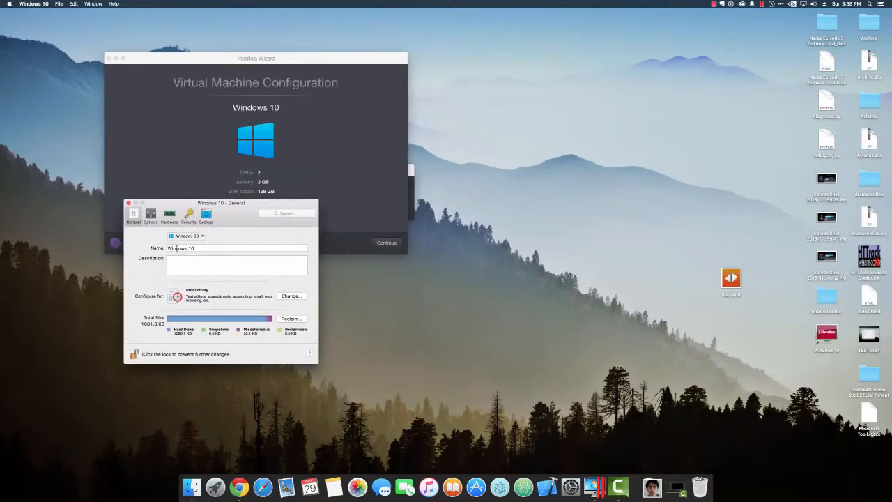
- Set the virtual machine's memory to about 6.5 GB and its processors to 4 in the hardware settings
click(169, 215)
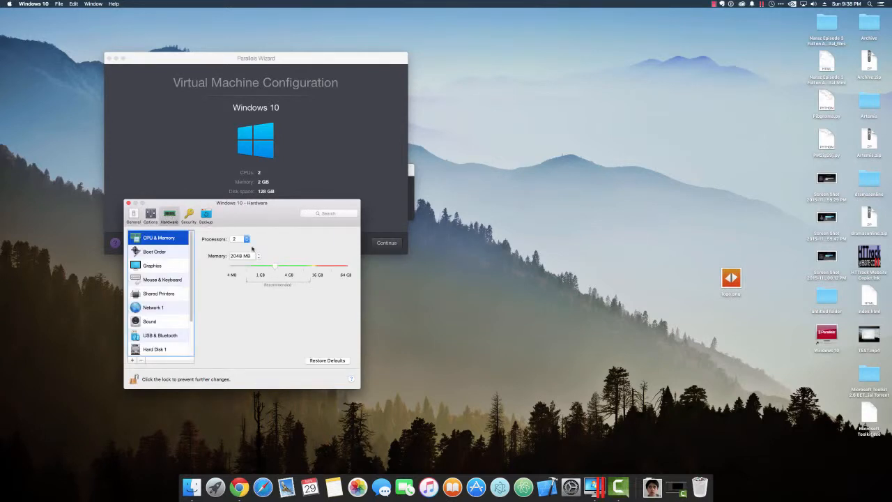
drag(274, 269, 298, 271)
click(240, 239)
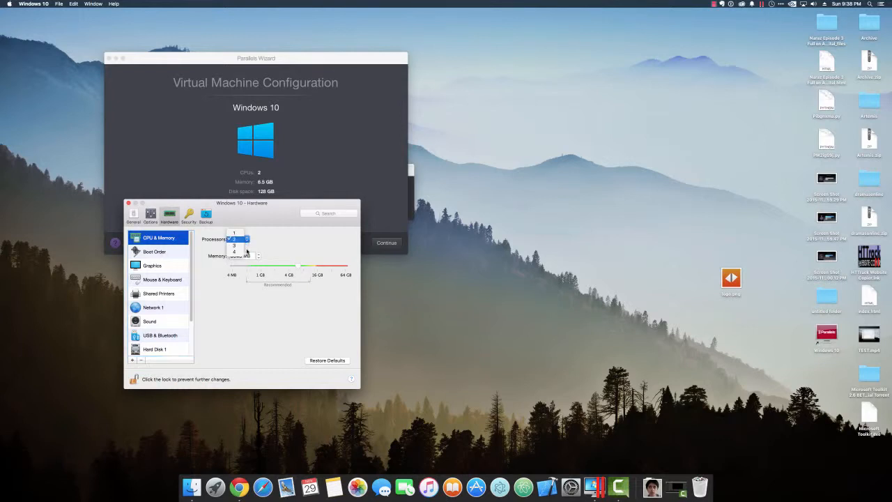
click(234, 252)
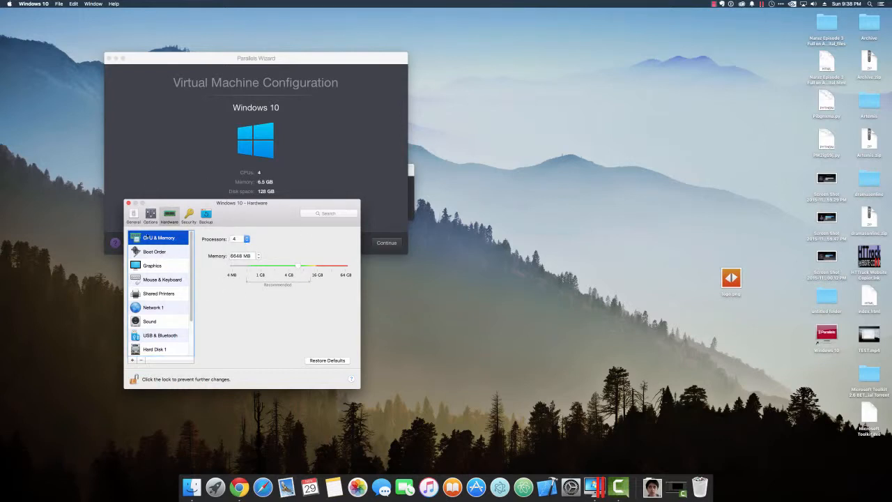
- Check the boot order, then raise the graphics memory beyond the recommended amount and confirm the change
click(154, 252)
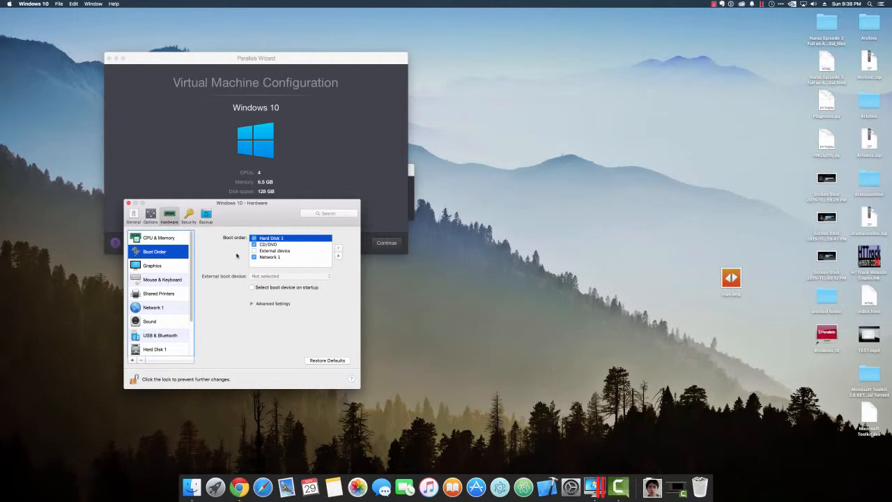
click(176, 265)
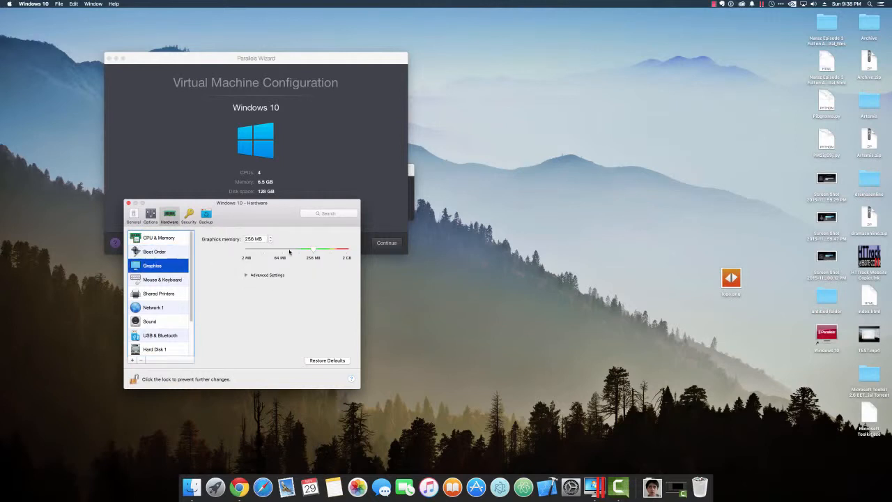
drag(317, 251, 335, 253)
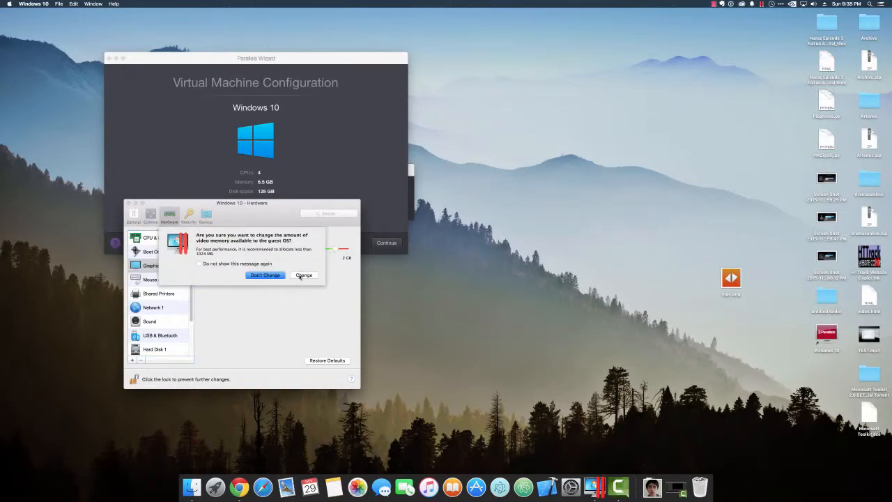
click(304, 275)
- Review the mouse and keyboard options and the list of hardware devices, then close the configuration window
click(162, 280)
scroll(150, 305, down, 3)
scroll(152, 308, up, 3)
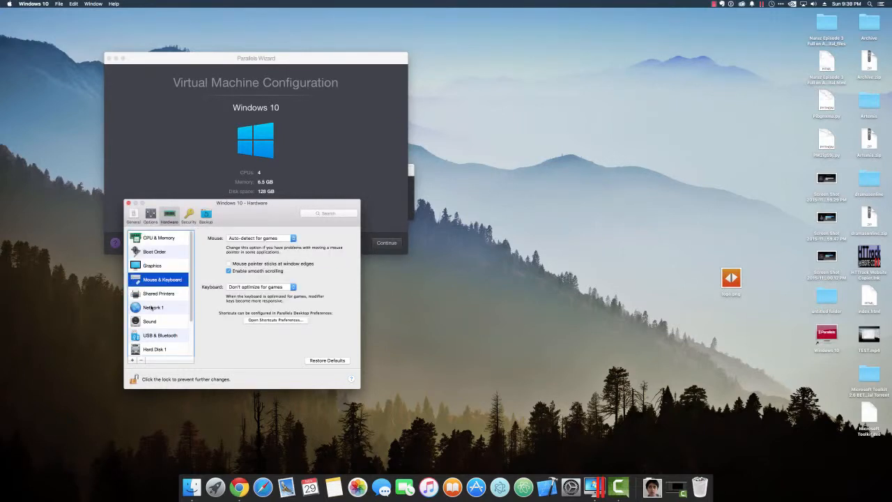
click(129, 203)
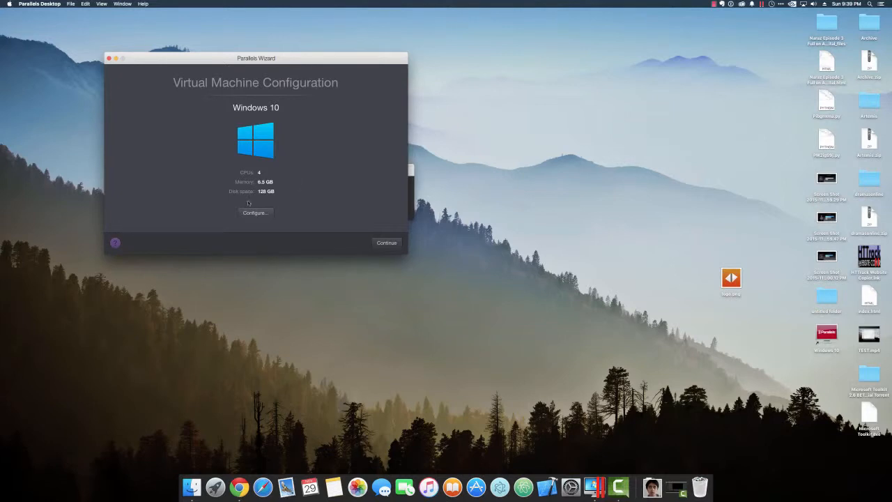
- Reopen the virtual machine configuration and go to the settings of Hard Disk 1
click(253, 212)
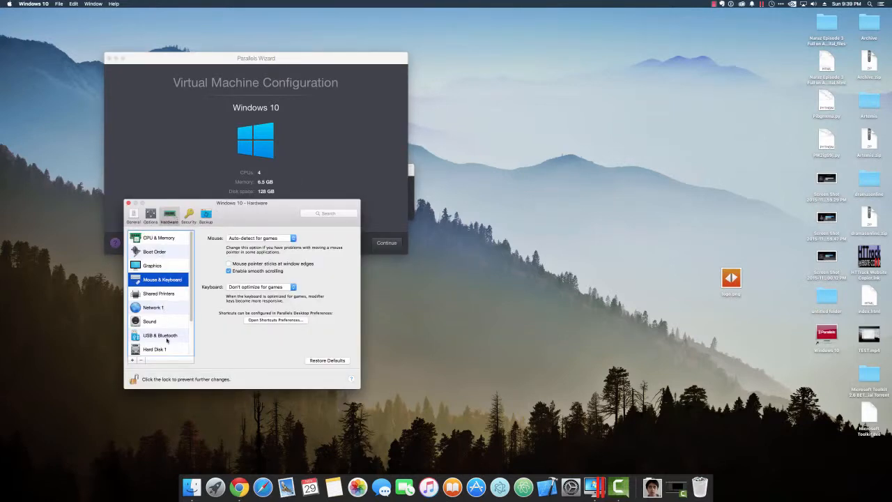
click(168, 348)
click(252, 259)
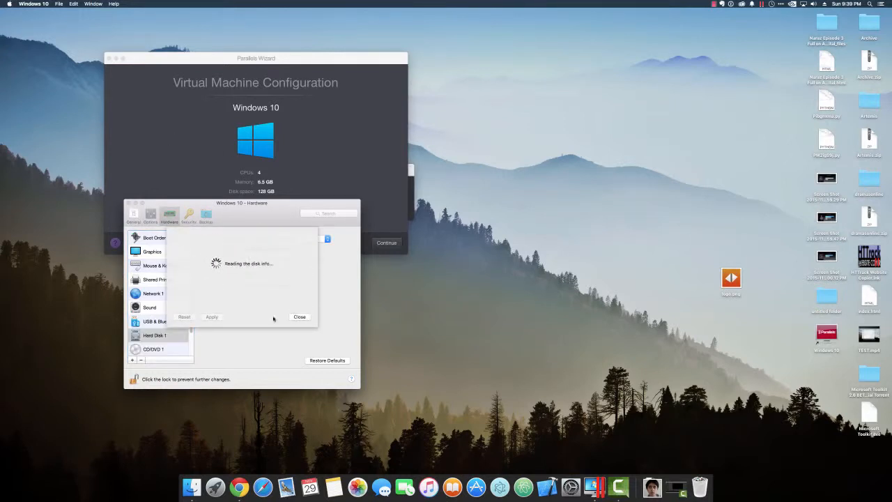
click(298, 317)
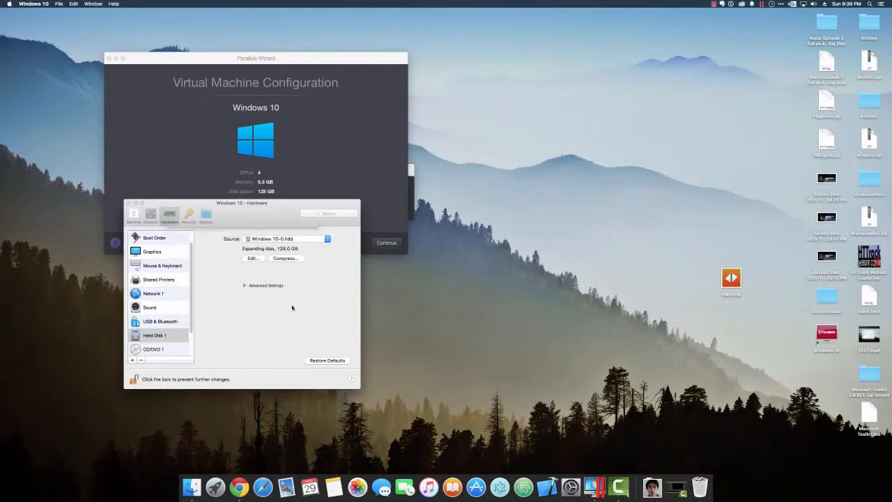
click(252, 258)
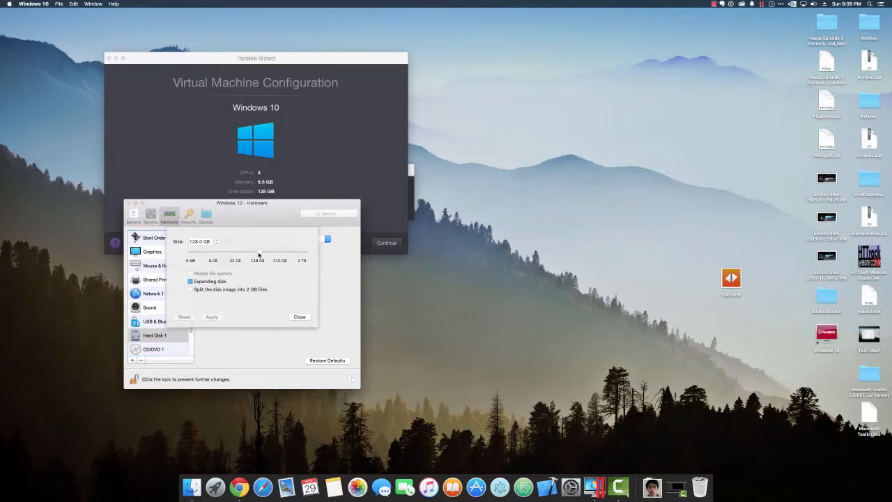
drag(258, 254, 235, 256)
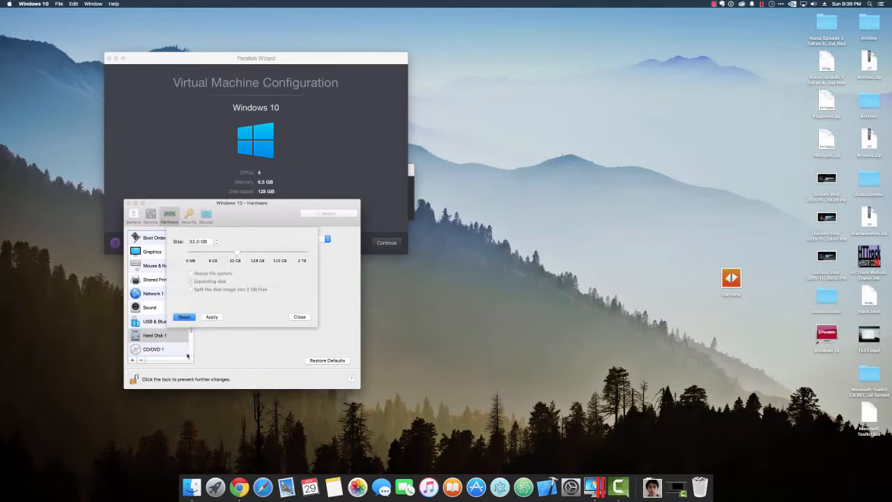
click(293, 320)
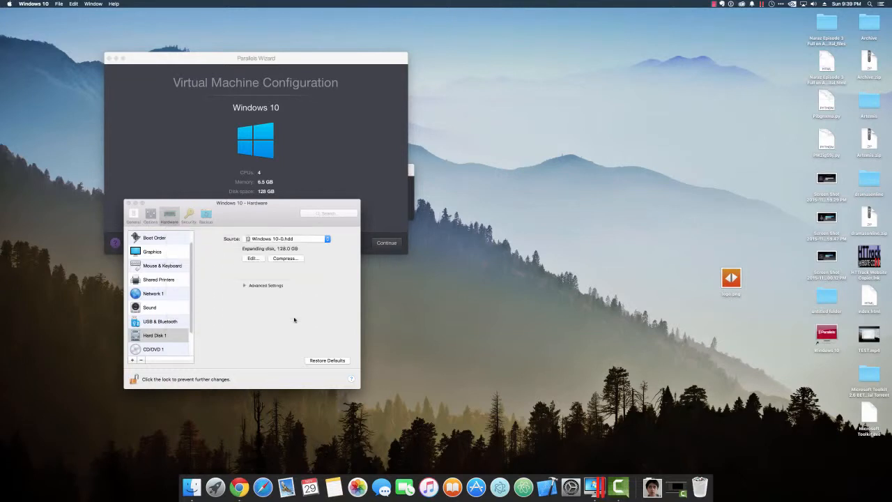
- Resize Hard Disk 1 to 32 GB, apply the change, and proceed past the backup recommendation
click(254, 258)
click(256, 254)
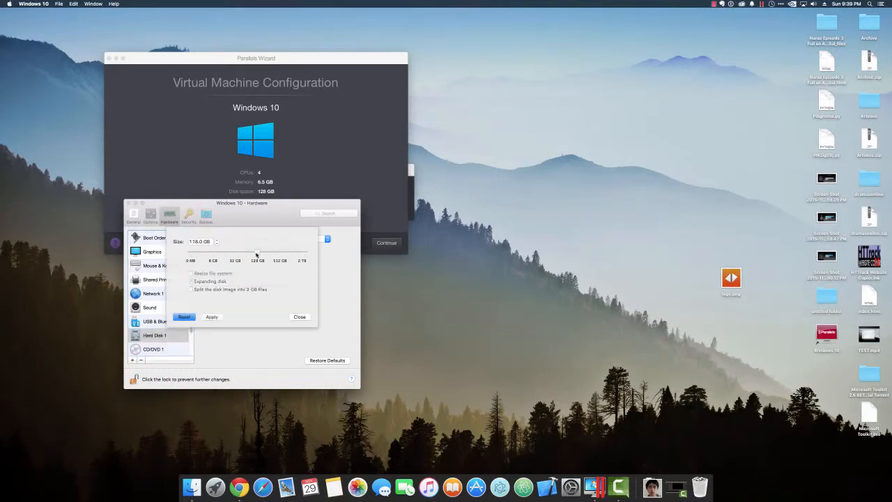
drag(257, 255, 235, 254)
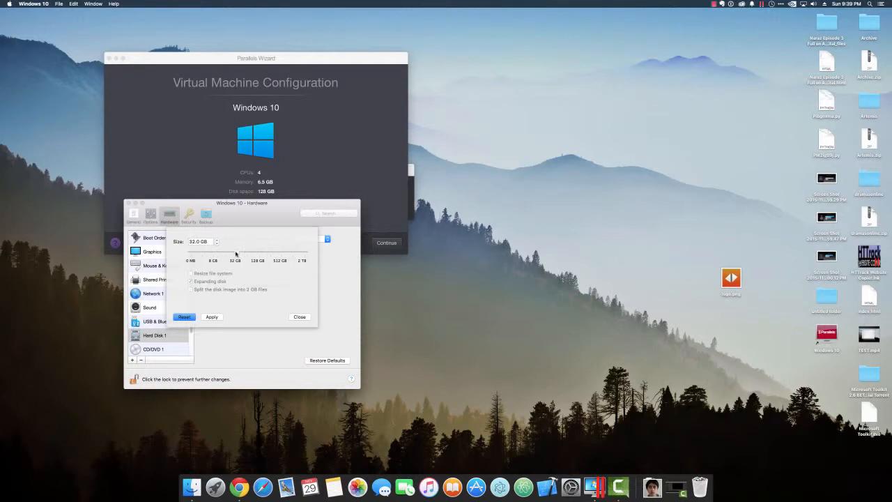
click(222, 317)
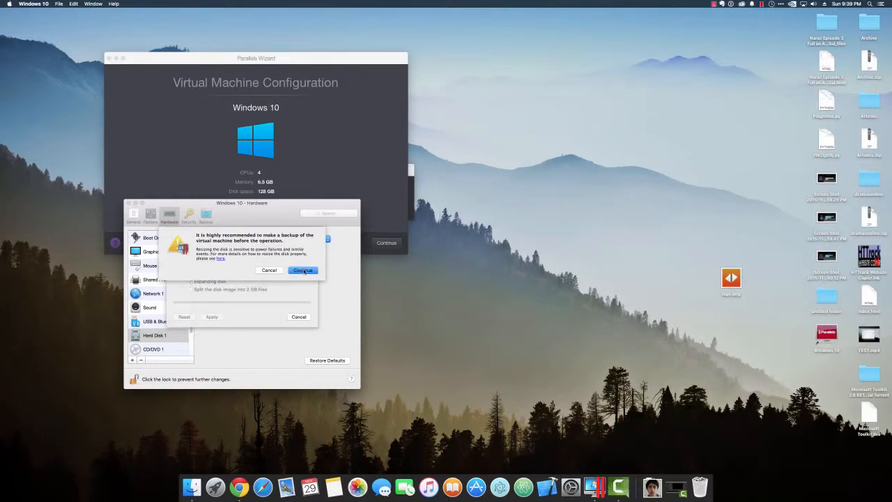
click(304, 270)
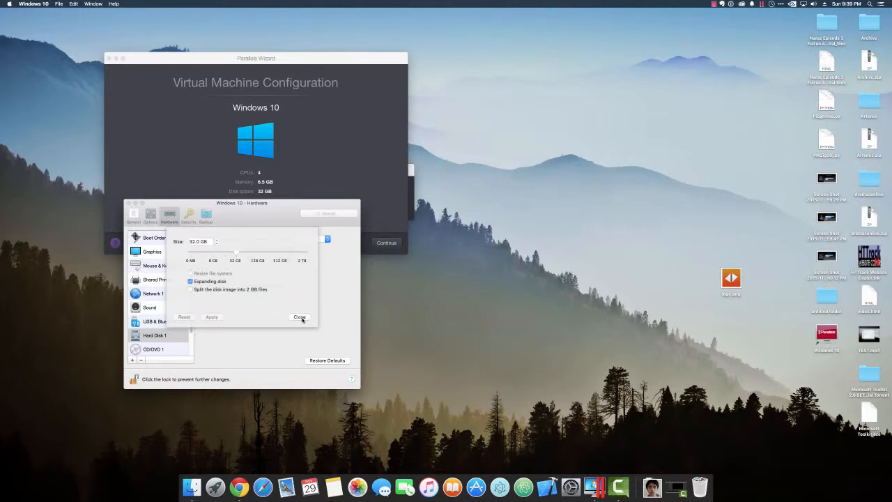
- Close the hard disk editor and the configuration window, and continue the setup with the configured Windows 10 virtual machine
click(300, 318)
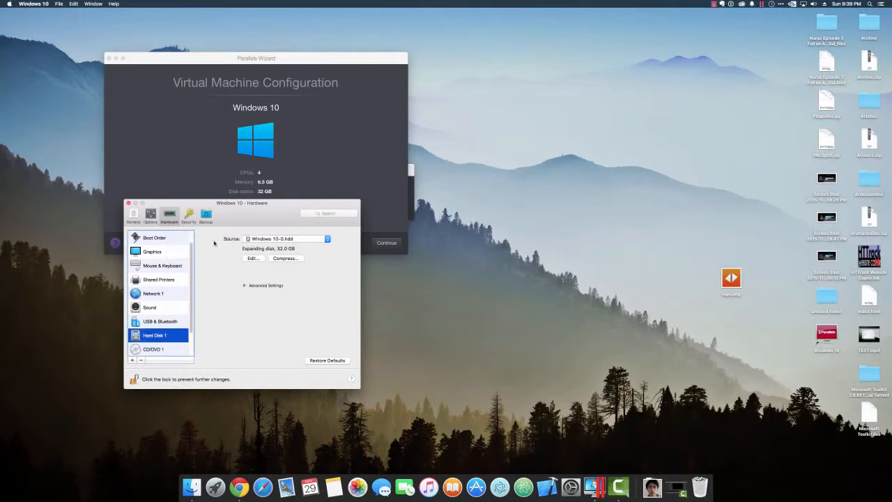
click(129, 203)
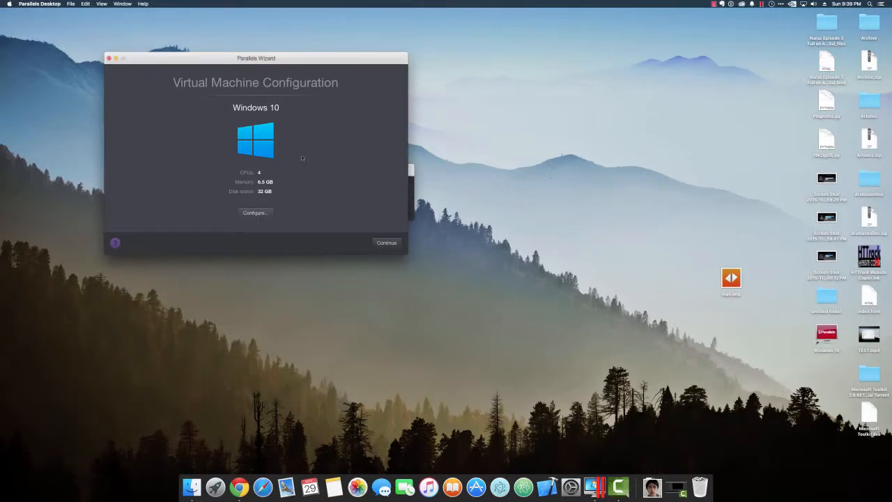
click(387, 243)
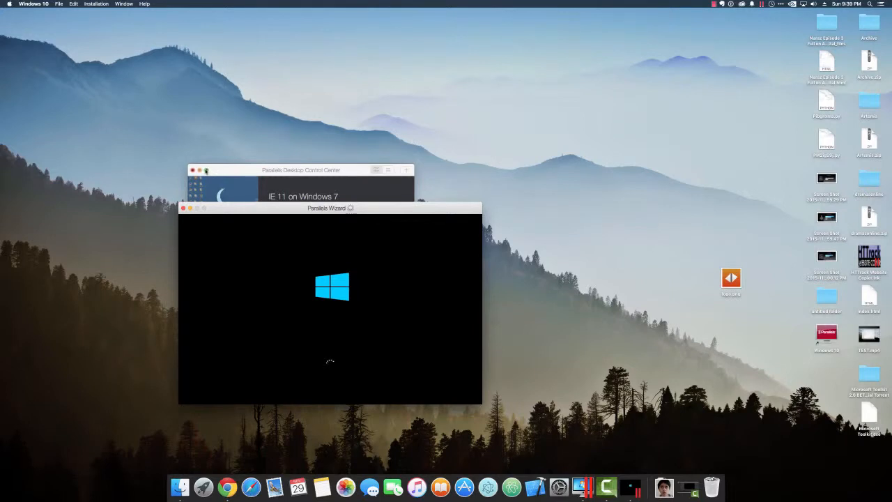
- Minimize the Control Center, move the installer window up, and proceed with Windows 10 Pro as the operating system to install
click(200, 170)
drag(269, 200, 278, 118)
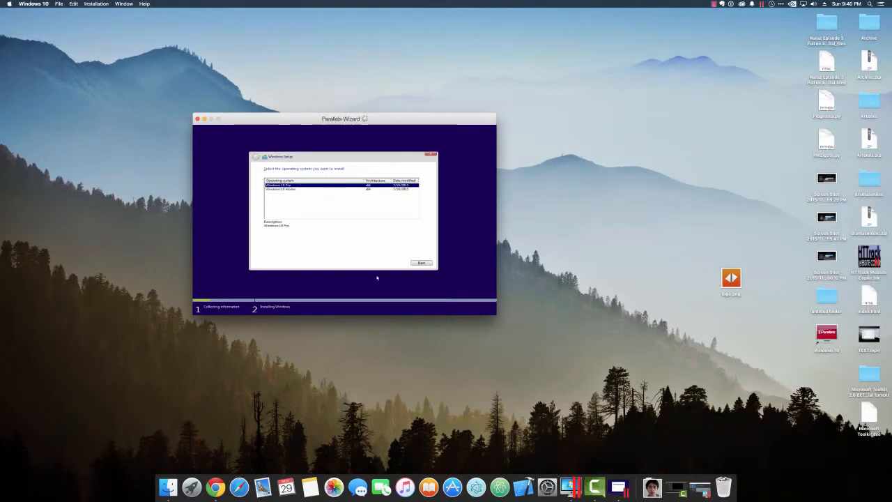
click(425, 263)
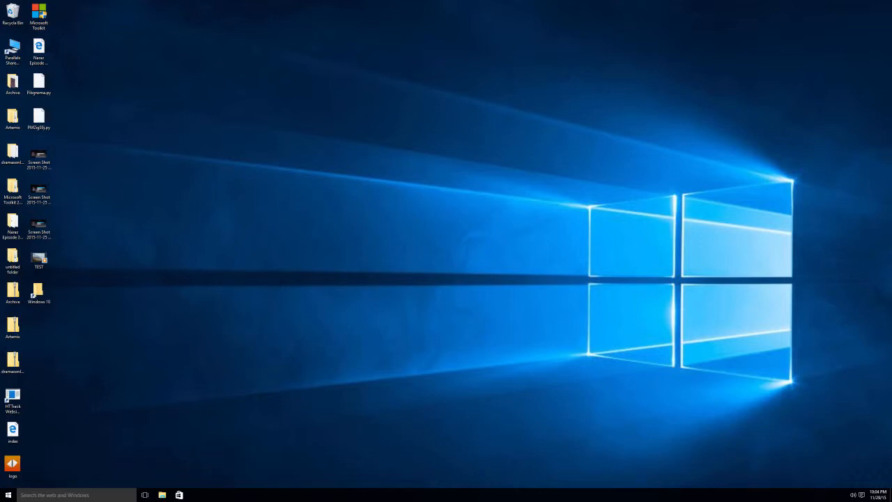
mouse_move(408, 118)
mouse_down()
mouse_move(267, 277)
mouse_move(263, 294)
mouse_move(406, 135)
mouse_up()
drag(173, 191, 260, 293)
drag(377, 338, 503, 446)
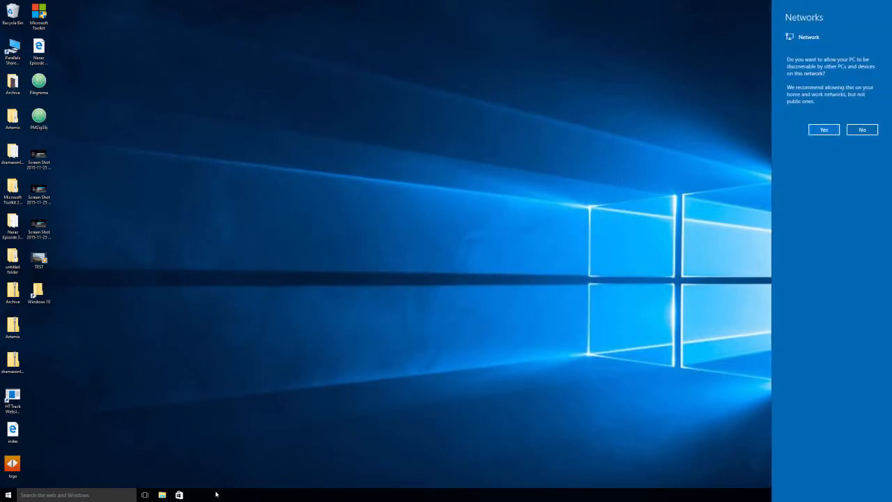
- Allow the PC to be discoverable on the network and reduce the taskbar search box to a search icon
click(833, 130)
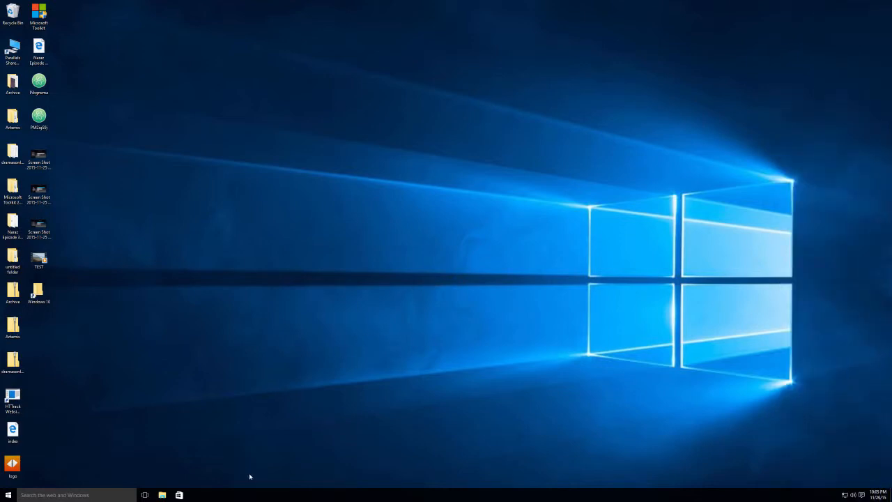
right_click(251, 494)
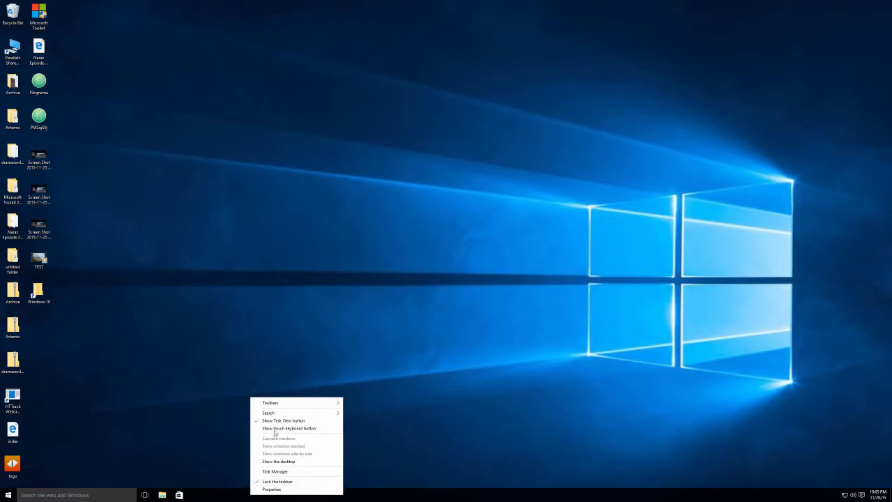
mouse_move(292, 415)
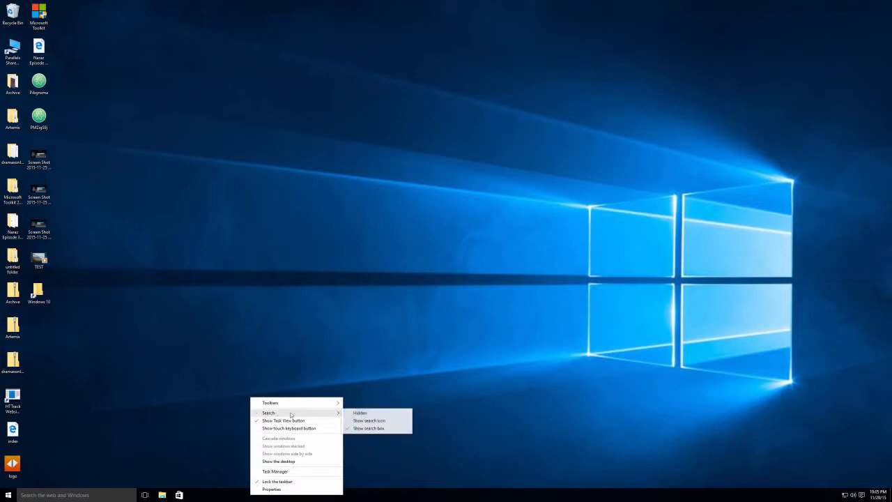
click(370, 420)
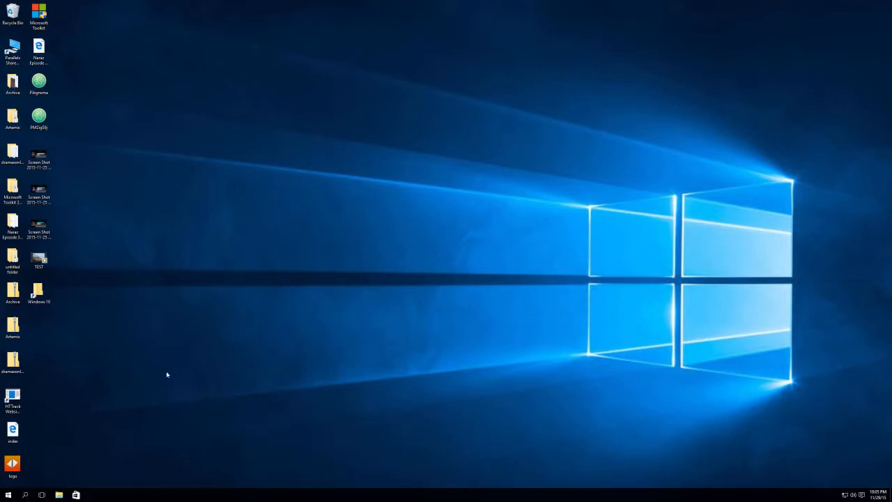
- Start the Cortana setup, agree to use Cortana, and turn on speech, inking, and typing personalization
key(super+s)
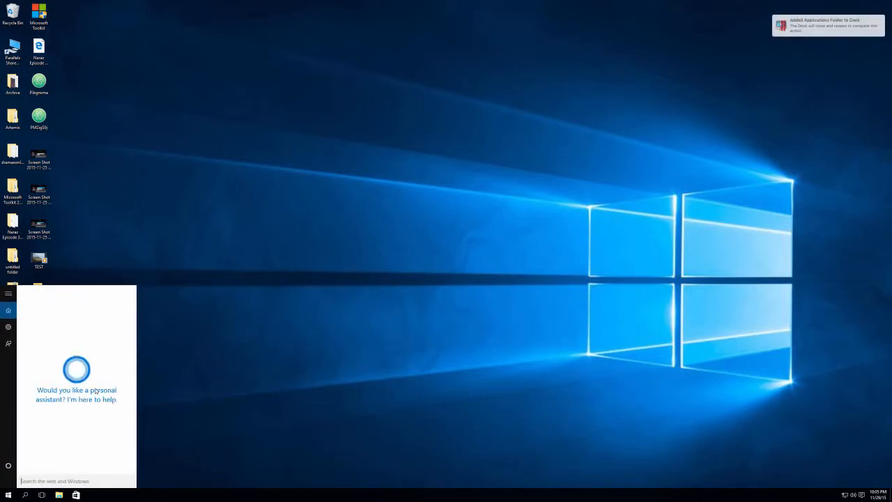
key(ctrl+Left)
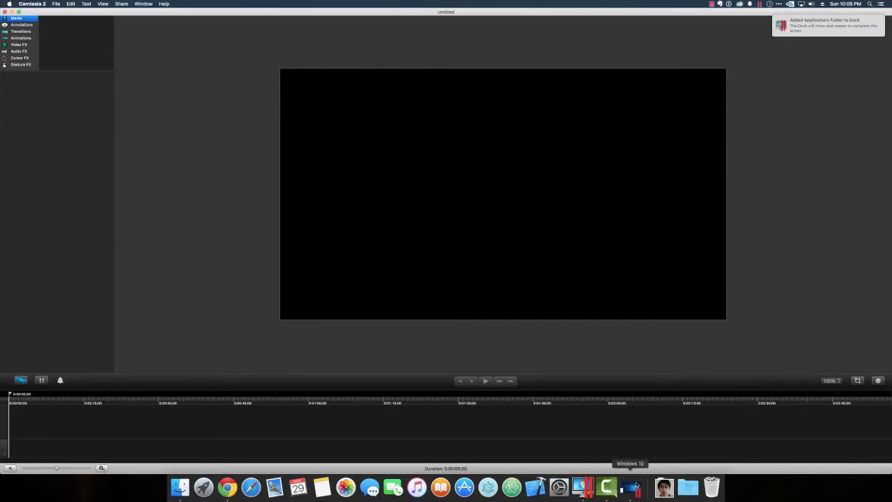
click(632, 488)
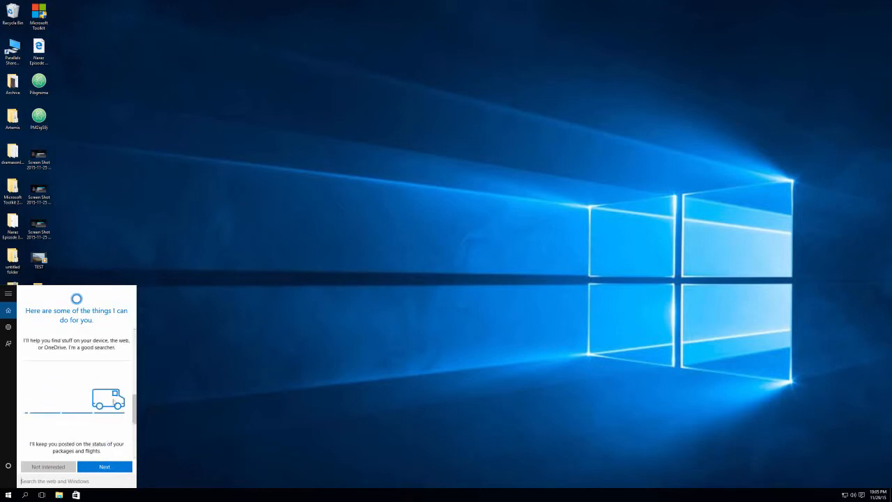
click(104, 466)
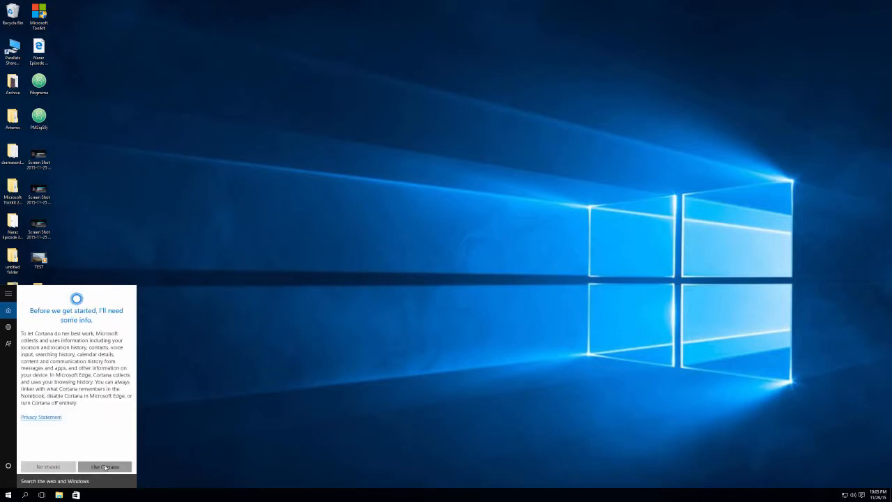
click(105, 467)
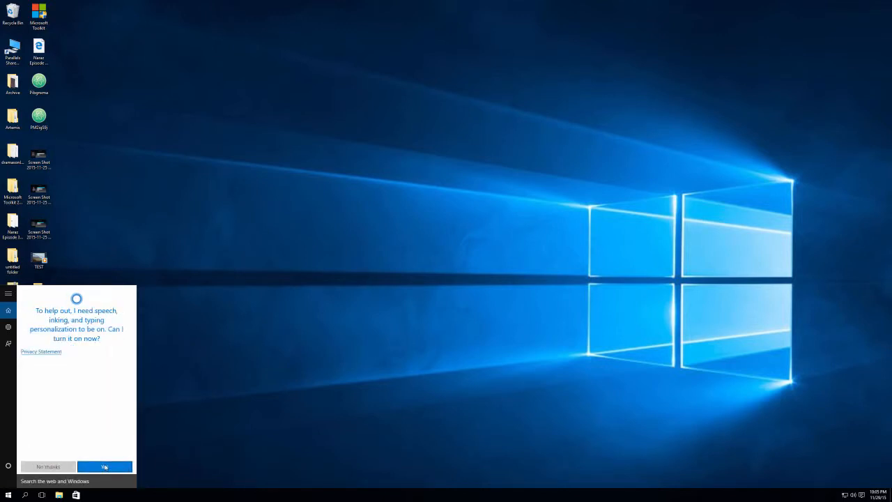
click(105, 468)
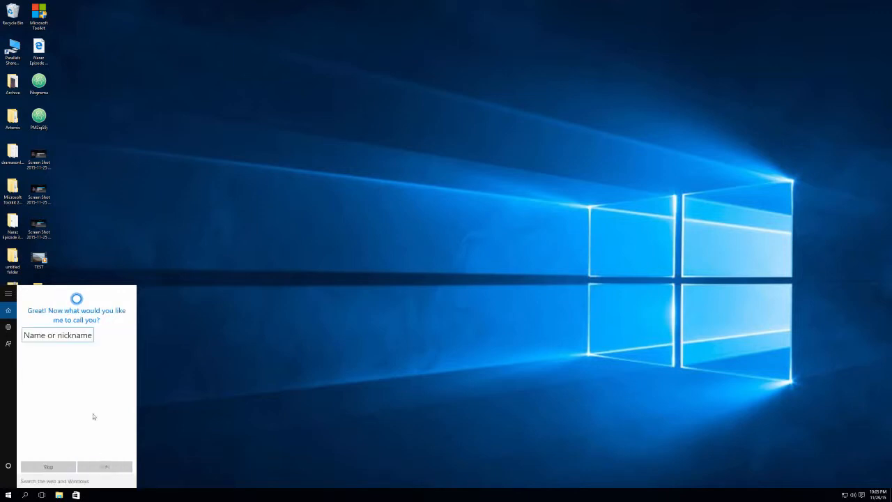
- Enter the owner's full name as what Cortana should call them, and start signing in to a Microsoft account
text(Ashar)
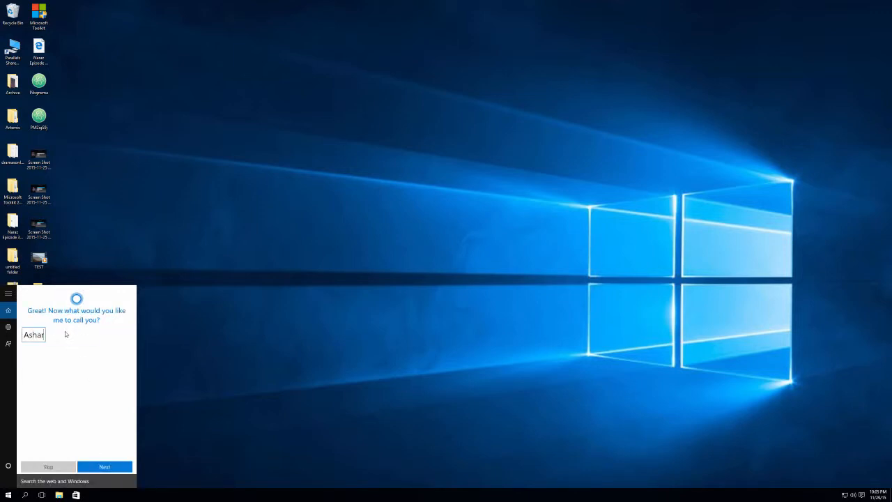
text( Ahmed)
click(103, 465)
click(120, 463)
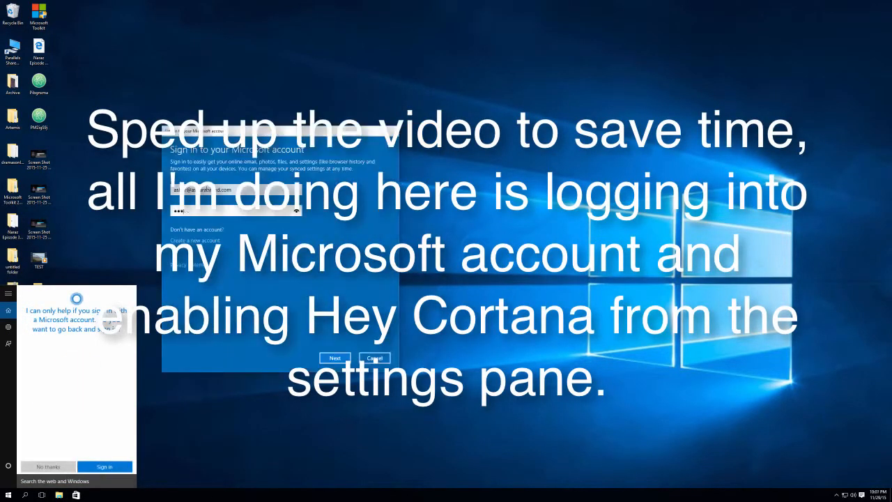
- Submit the Microsoft account password, get past the verification code request, and switch the PC to that account
key(Return)
click(198, 269)
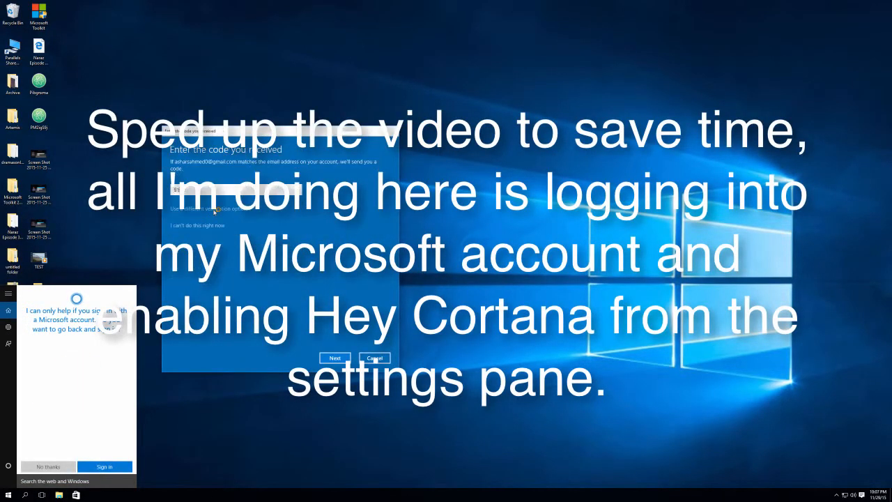
click(198, 225)
click(335, 358)
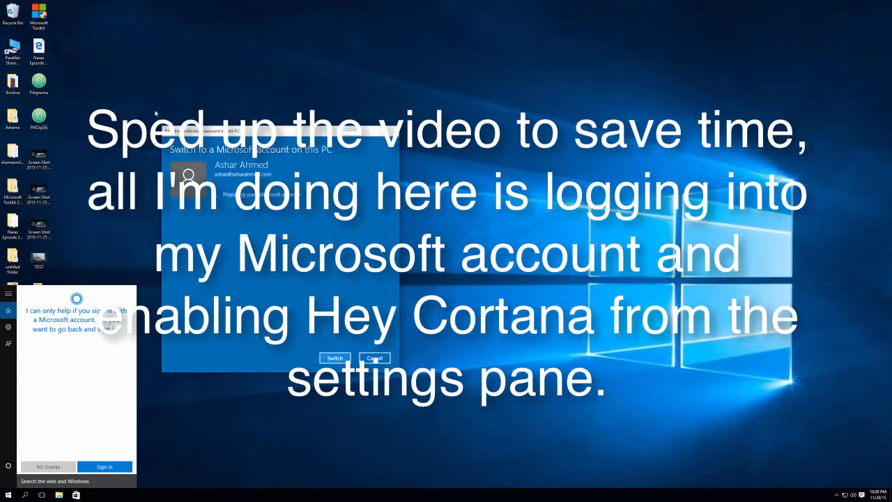
click(335, 358)
- Look through Cortana's panel, open the Windows Settings, and search them for cortana
click(25, 496)
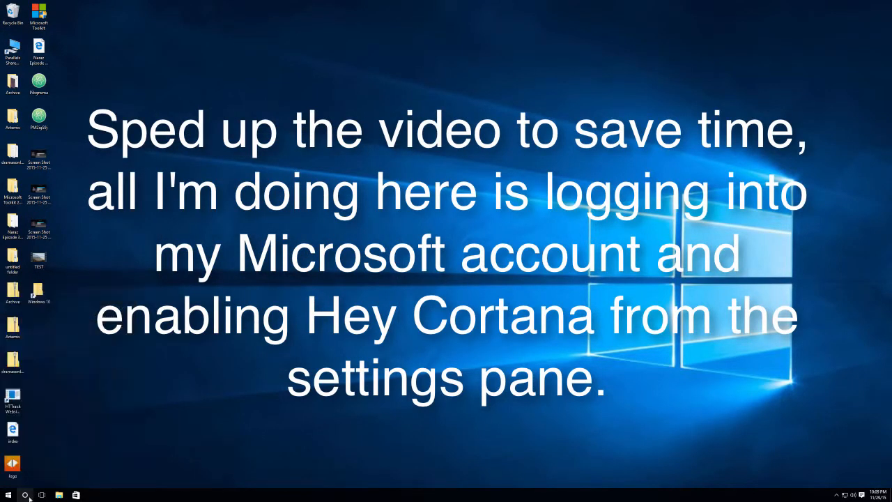
click(26, 496)
click(8, 326)
click(8, 495)
click(19, 455)
drag(219, 30, 318, 90)
click(481, 102)
text(cortana)
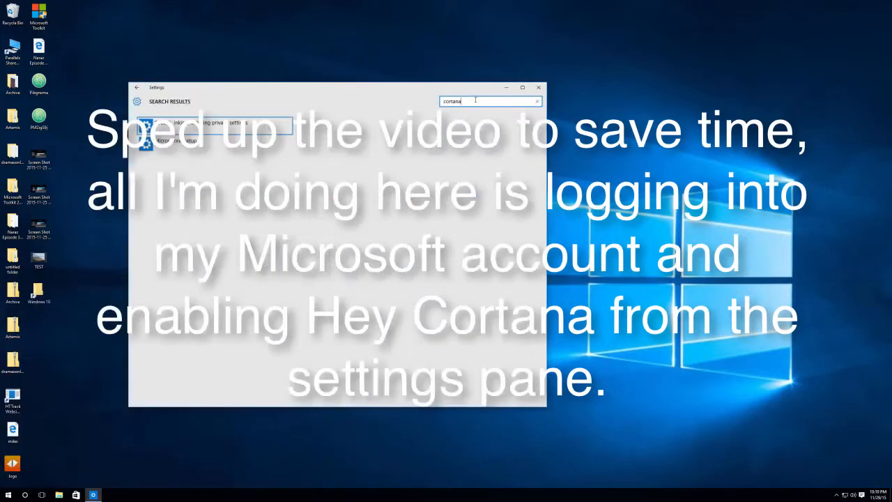
- Run Microphone setup from the search results and complete the sentence-reading calibration
click(175, 141)
click(392, 308)
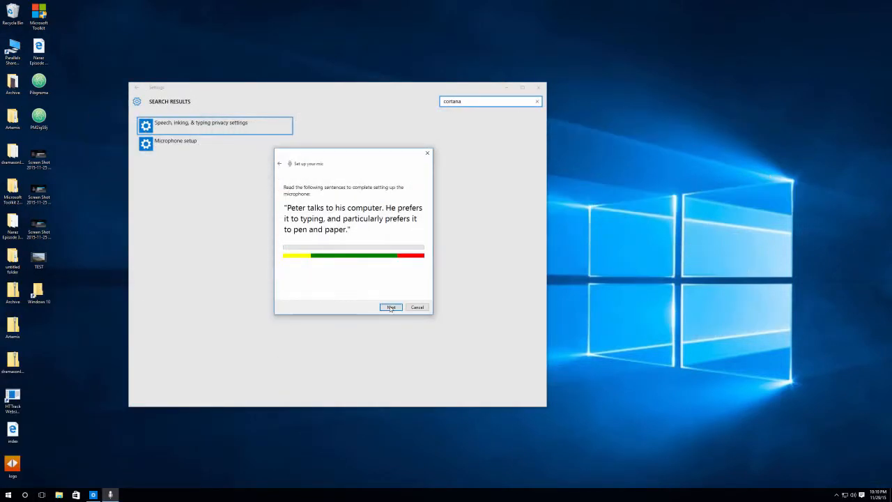
click(391, 307)
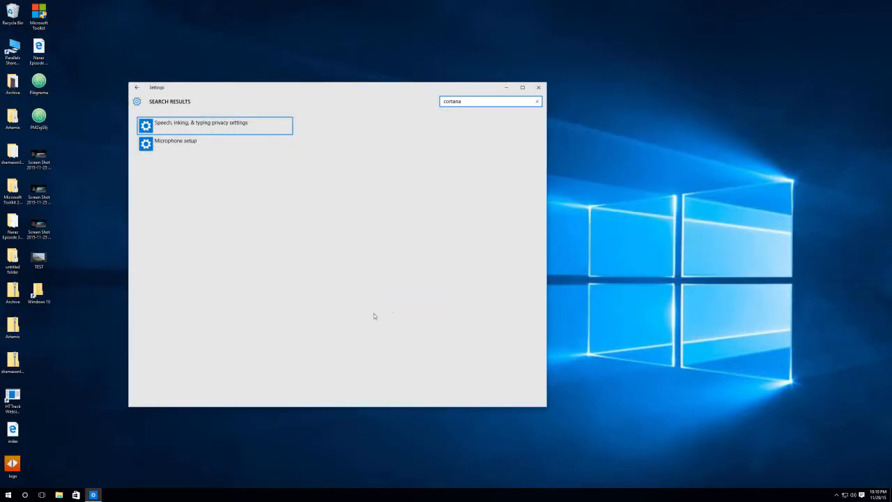
- Open Cortana and ask by voice what the weather is like
click(25, 495)
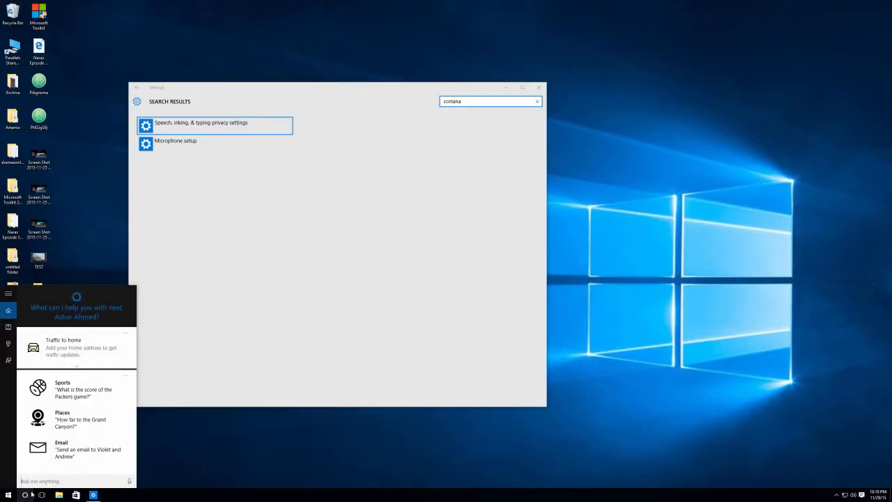
click(128, 481)
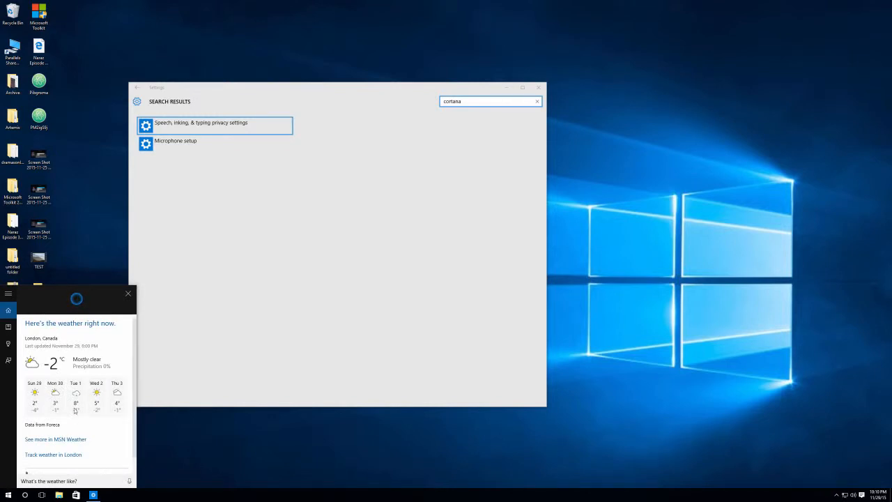
- Turn on Hey Cortana in the settings of Cortana's Notebook and review the remaining options
click(7, 343)
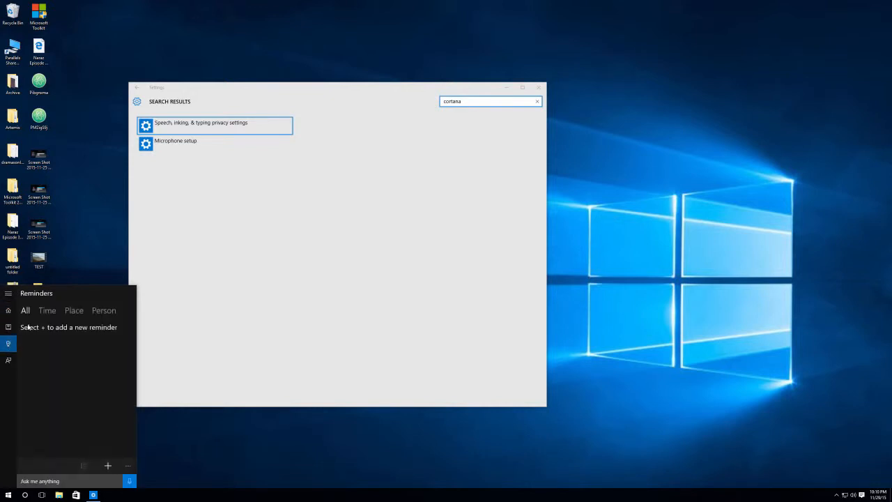
click(7, 325)
click(32, 338)
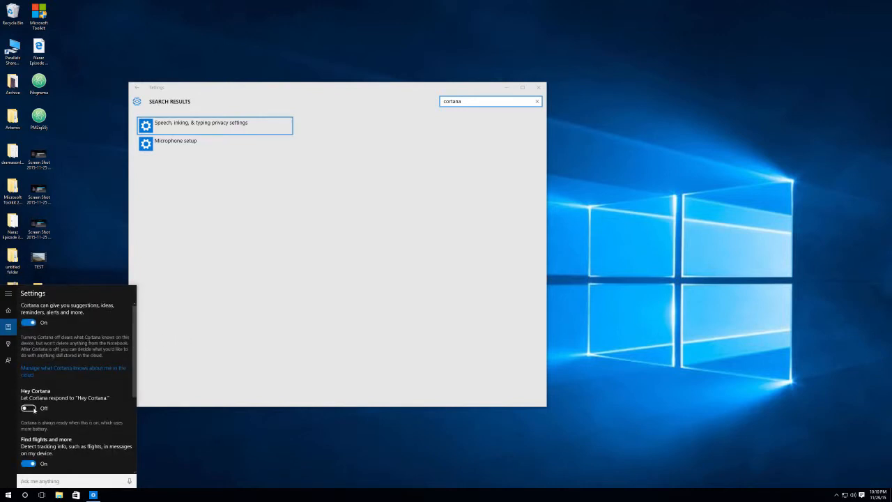
click(28, 407)
scroll(57, 419, down, 3)
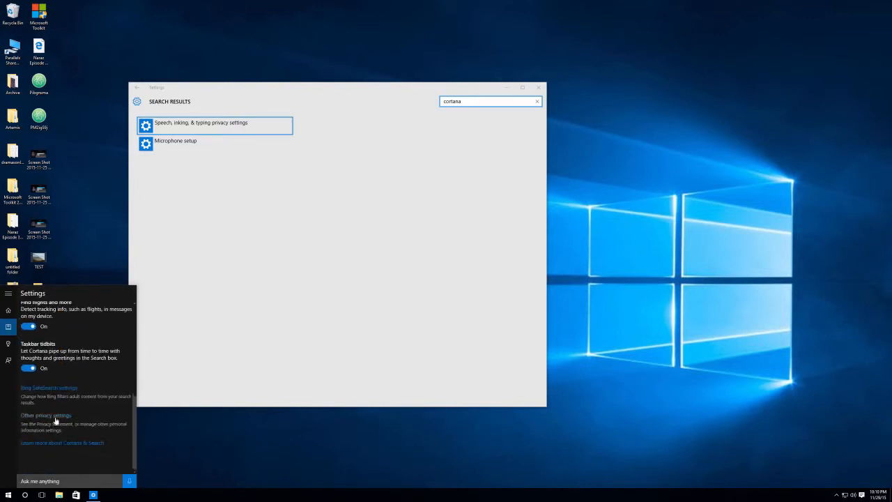
scroll(57, 419, up, 2)
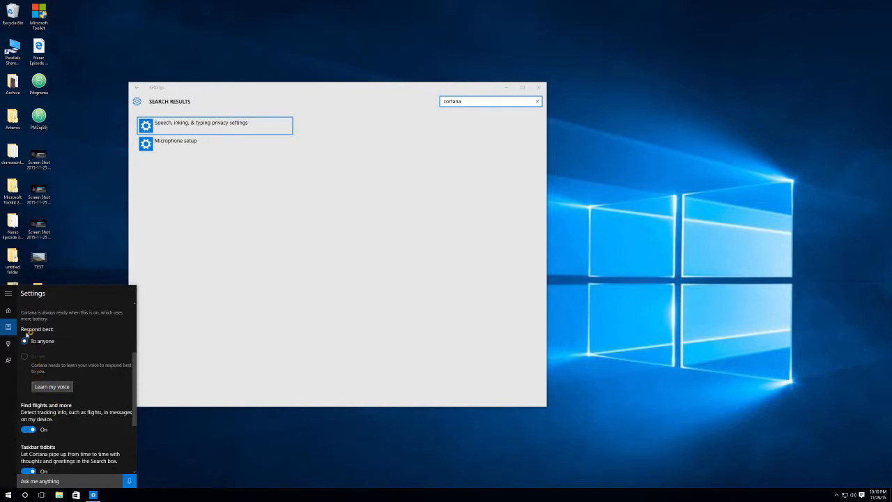
- Leave Cortana's settings and close the Windows Settings window
click(9, 307)
click(171, 446)
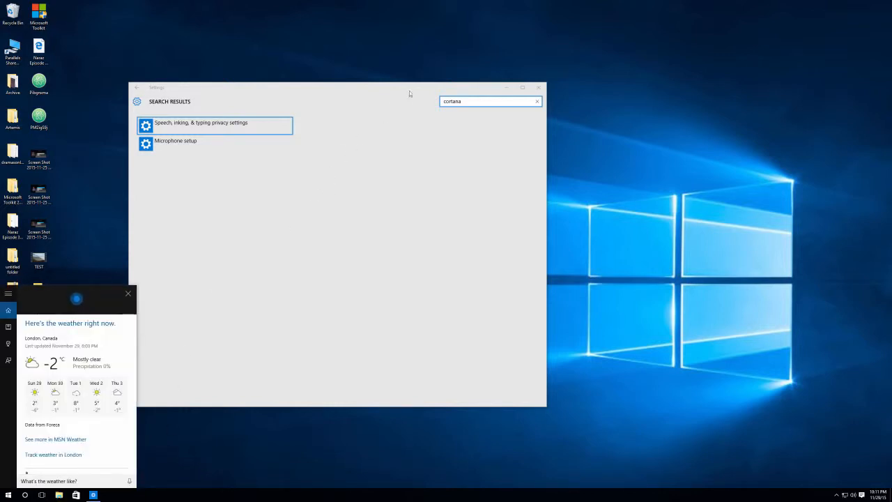
click(538, 87)
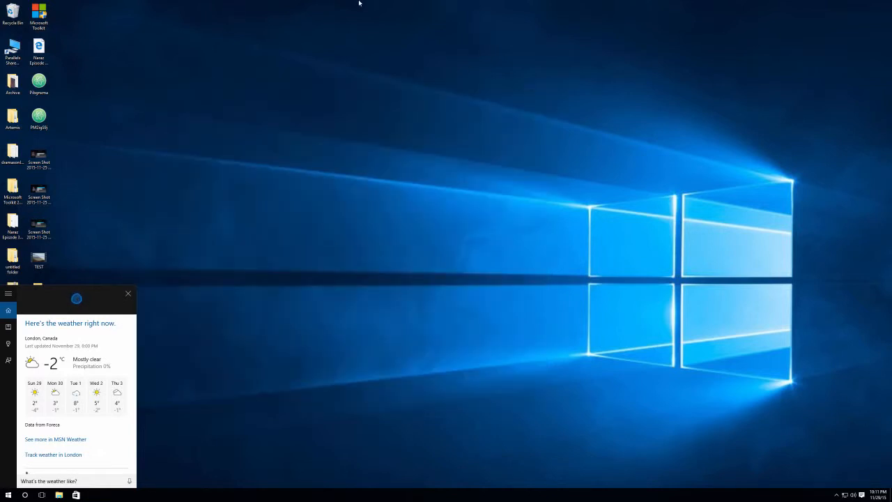
- Dismiss Cortana's weather answer and reveal the Mac menu bar over the full-screen virtual machine
click(7, 495)
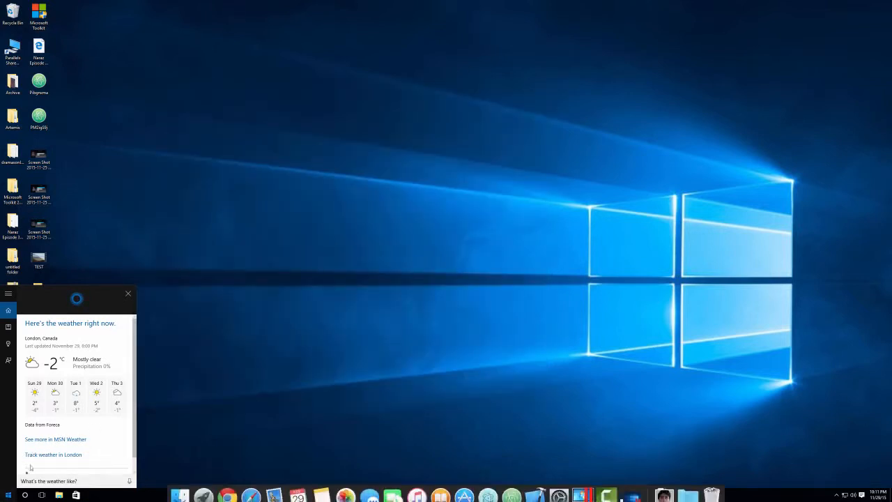
click(166, 89)
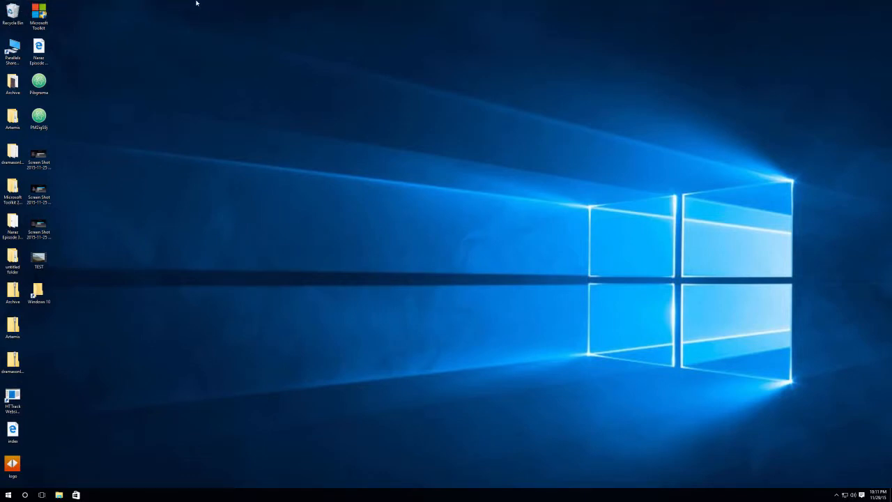
mouse_move(196, 2)
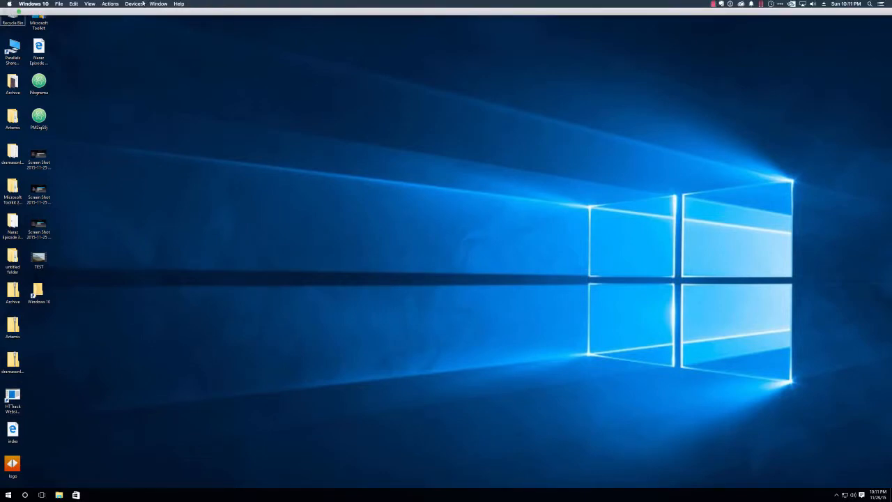
- Take the Windows 10 virtual machine out of full screen, clear the background editor window, and switch the machine to Coherence mode
click(19, 12)
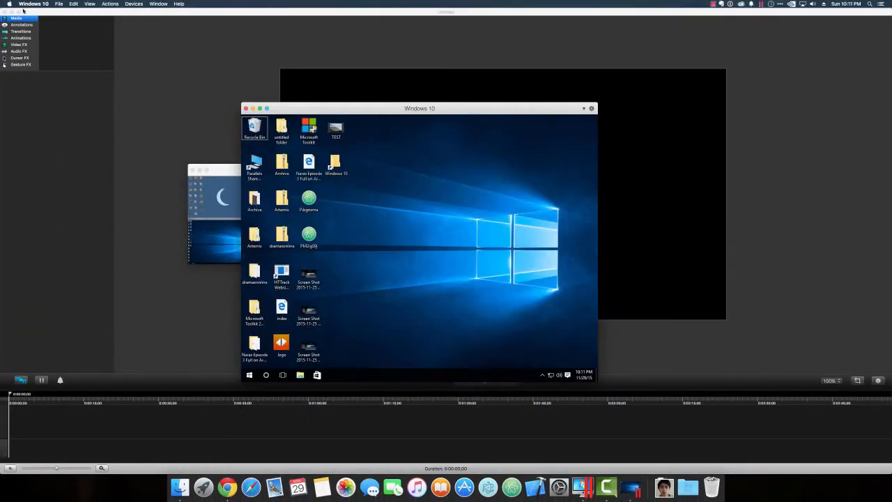
click(11, 11)
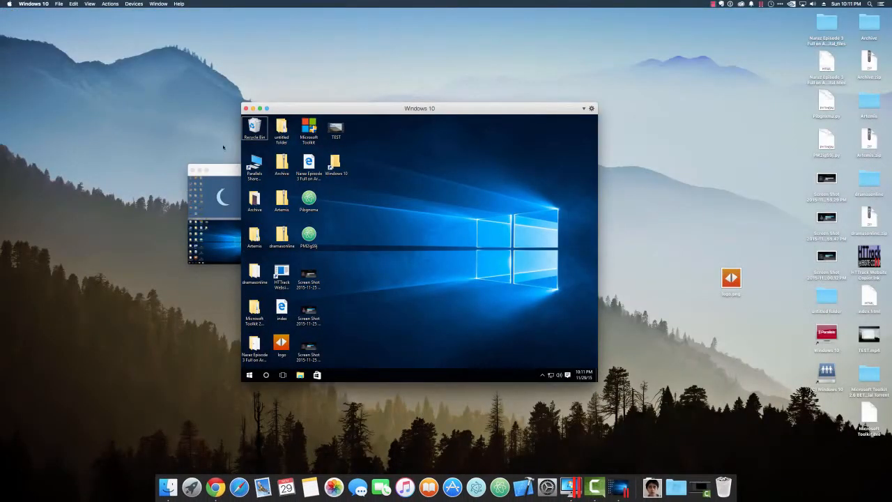
click(279, 109)
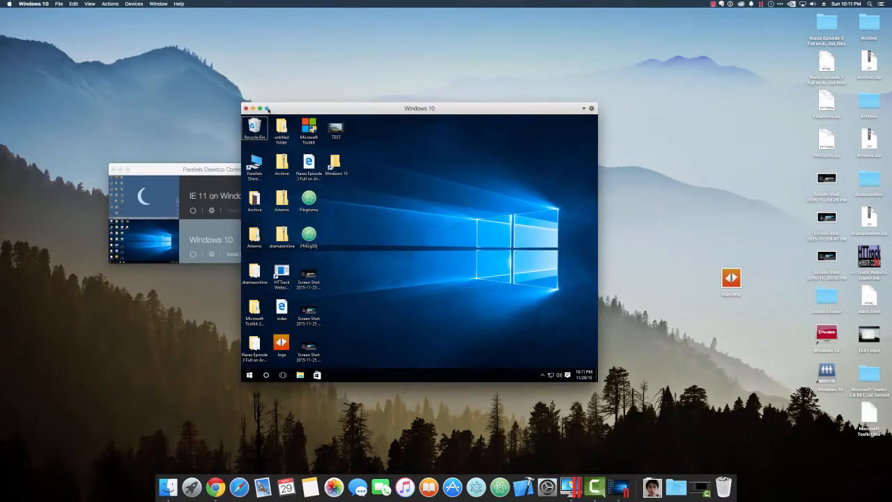
click(267, 109)
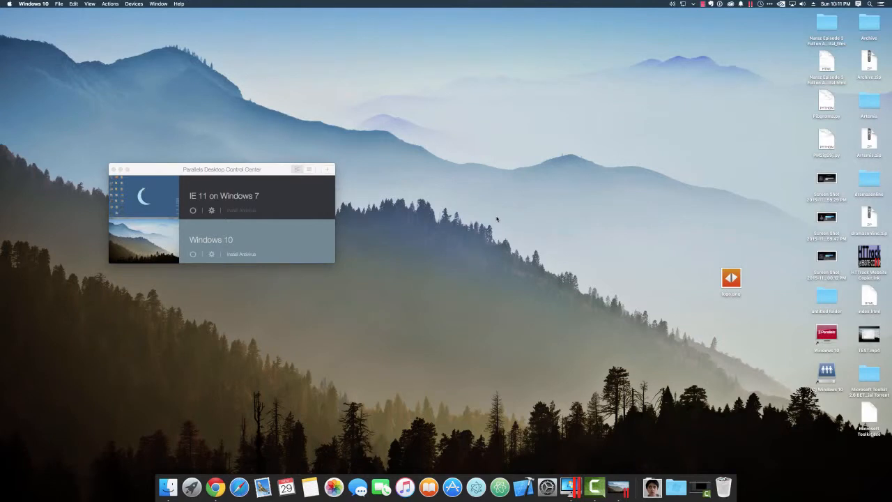
- Ask Cortana "What's the weather like?" from the Mac desktop in Coherence mode and close the answer
click(617, 494)
click(393, 346)
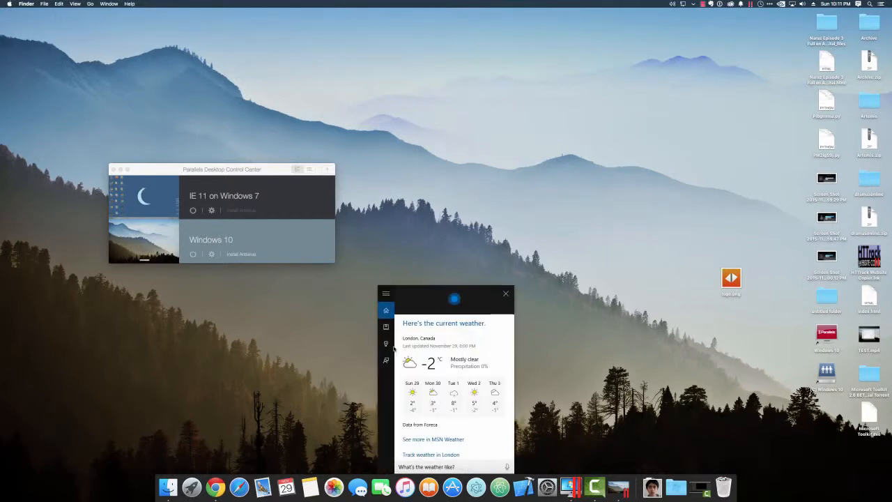
click(502, 295)
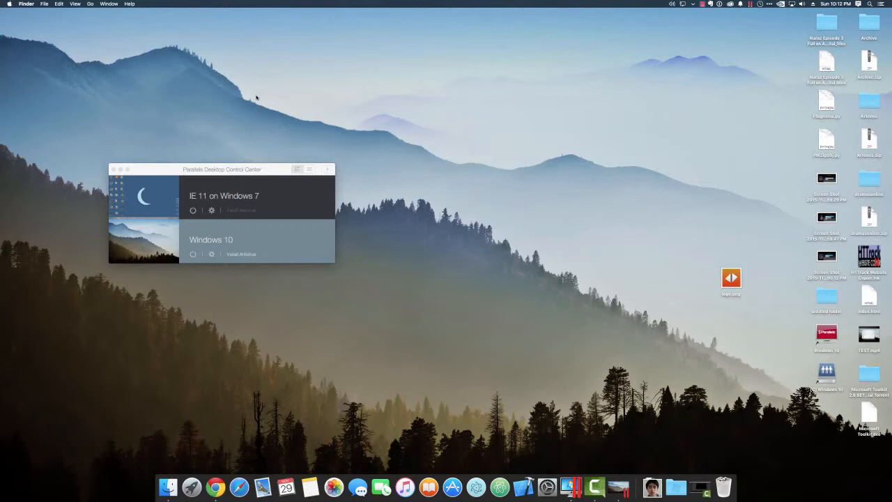
- Move the Parallels Desktop Control Center window higher on the Mac desktop and open Windows Settings in a repositioned window
click(252, 170)
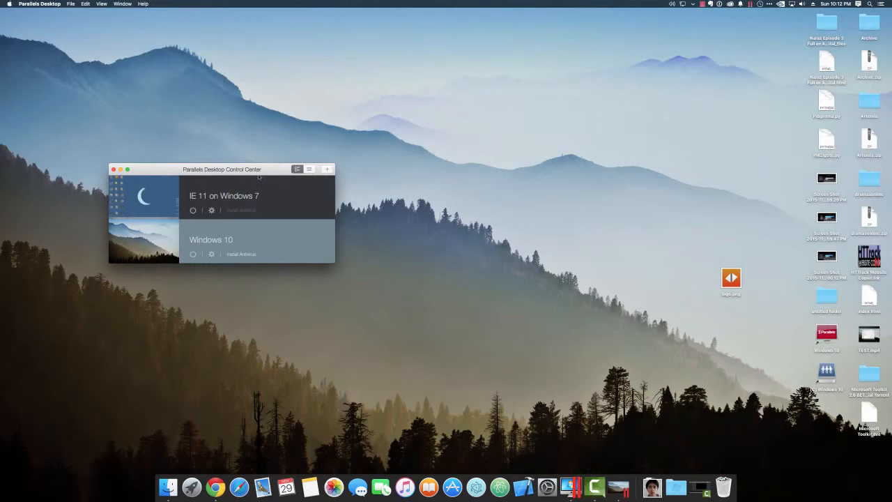
drag(259, 177, 307, 110)
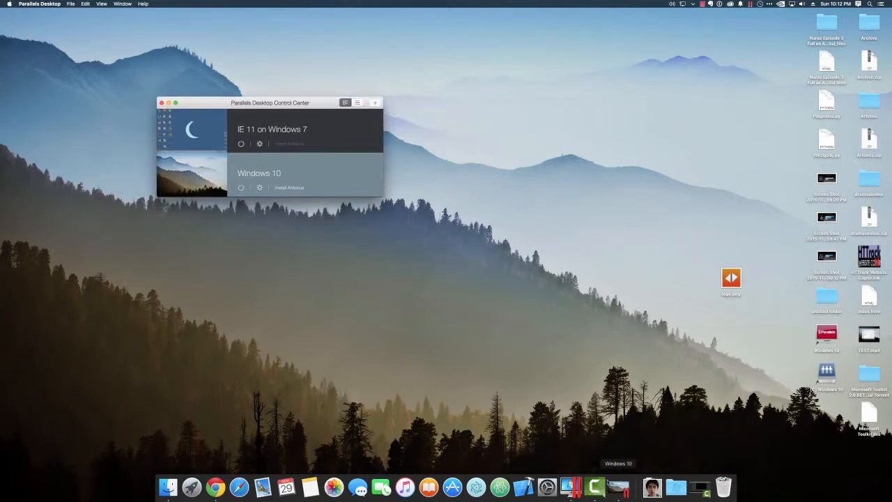
click(614, 490)
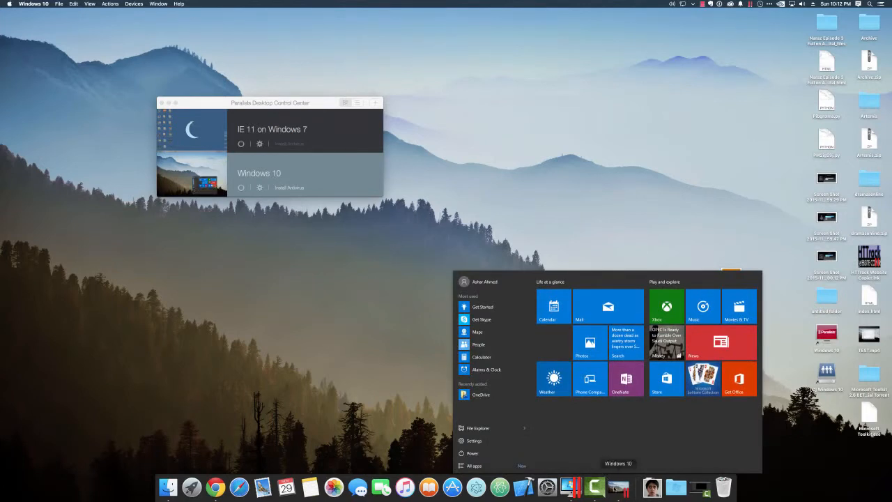
click(496, 441)
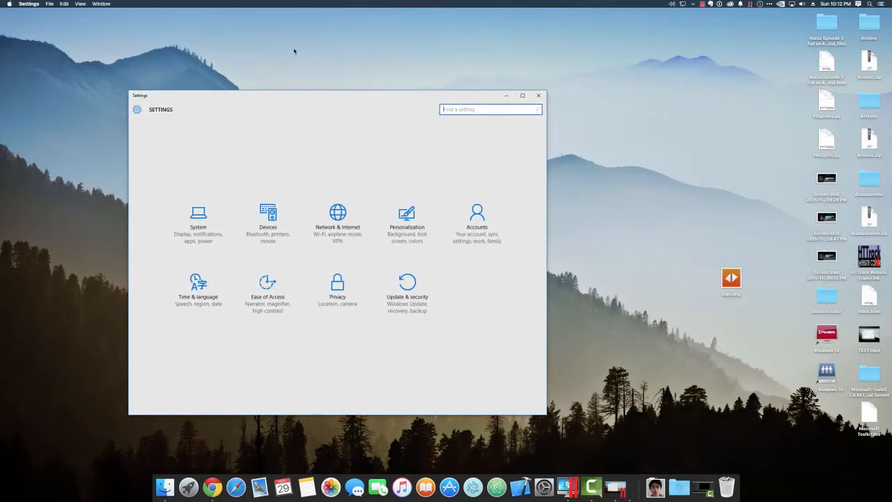
drag(219, 96, 298, 81)
- Review the Windows Update and Activation pages under Update & security, and close Settings
click(482, 277)
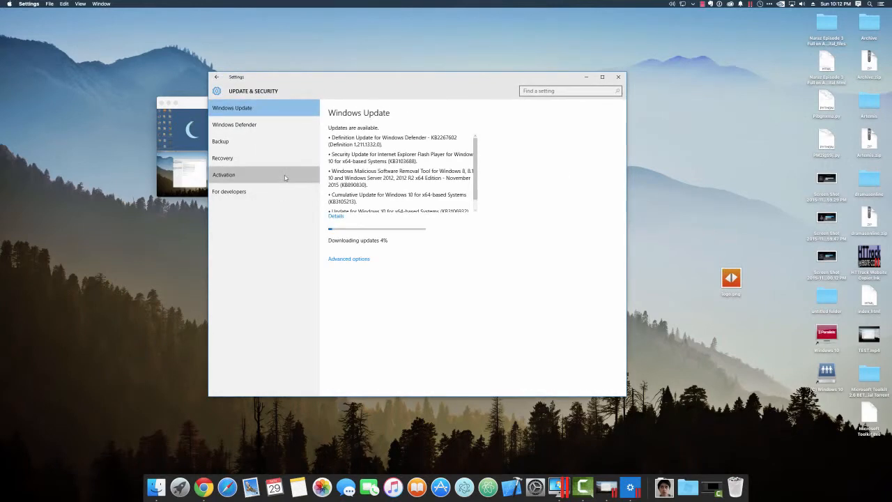
click(307, 178)
click(613, 76)
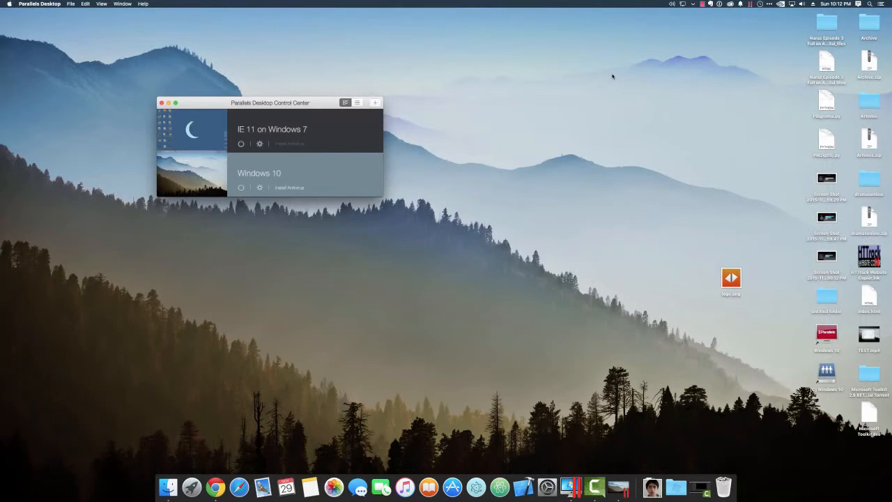
click(701, 5)
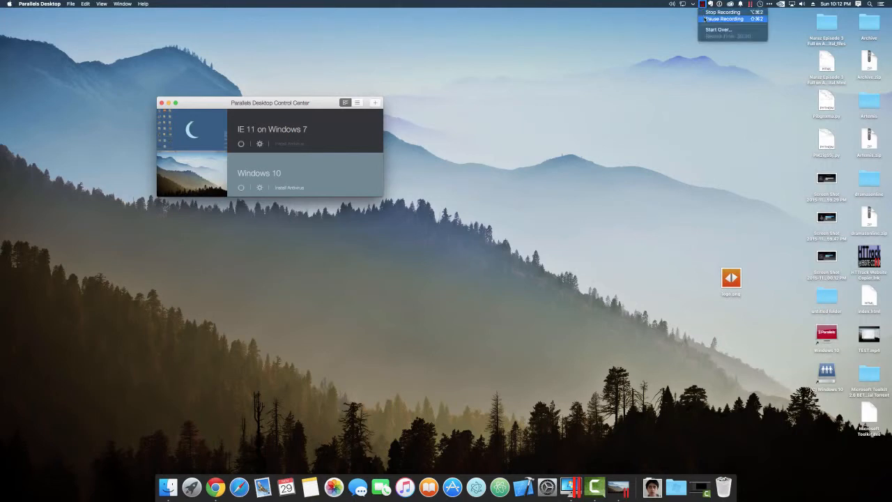